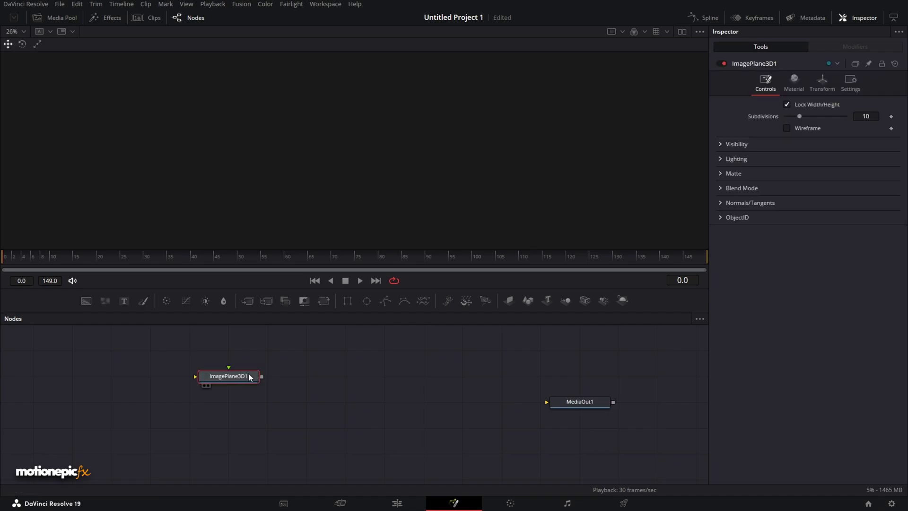
- View the image plane, add a Camera 3D joined to it through a Merge 3D node, and place the camera above the merge
key(1)
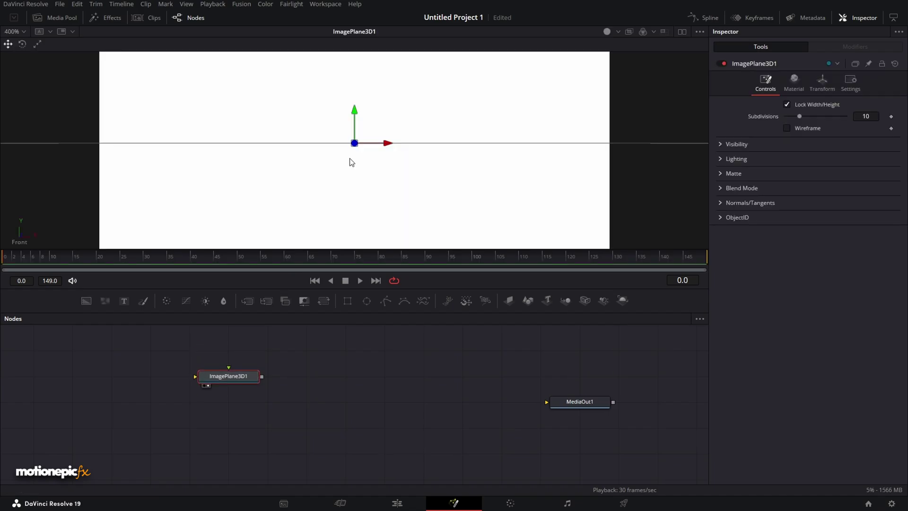
scroll(352, 162, down, 2)
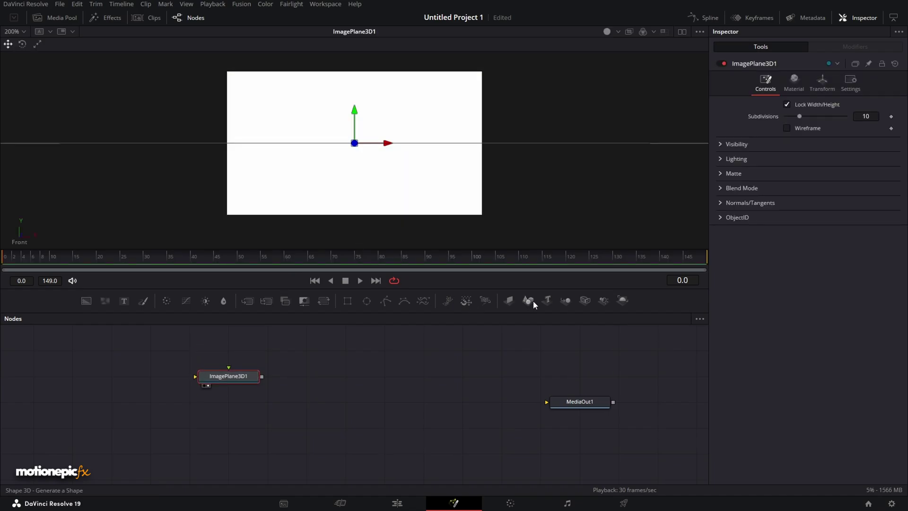
click(585, 301)
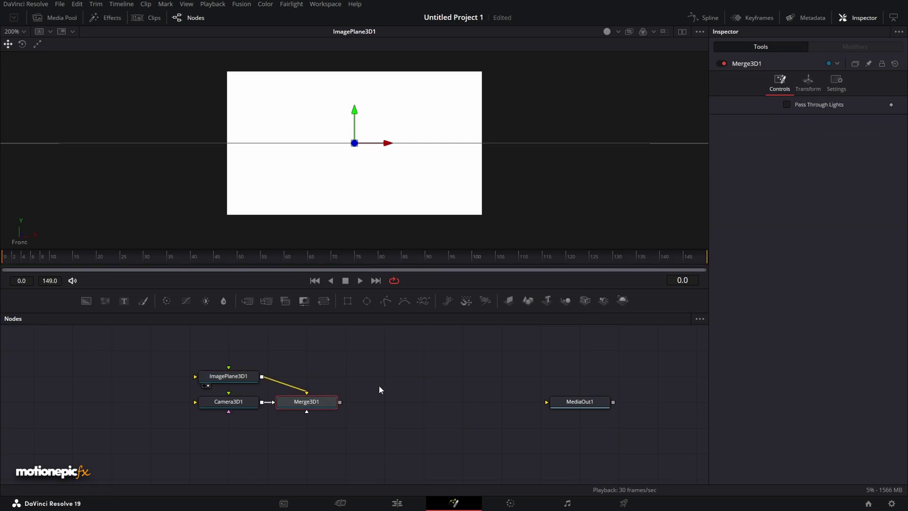
drag(327, 402, 326, 377)
drag(235, 405, 315, 336)
scroll(350, 381, up, 1)
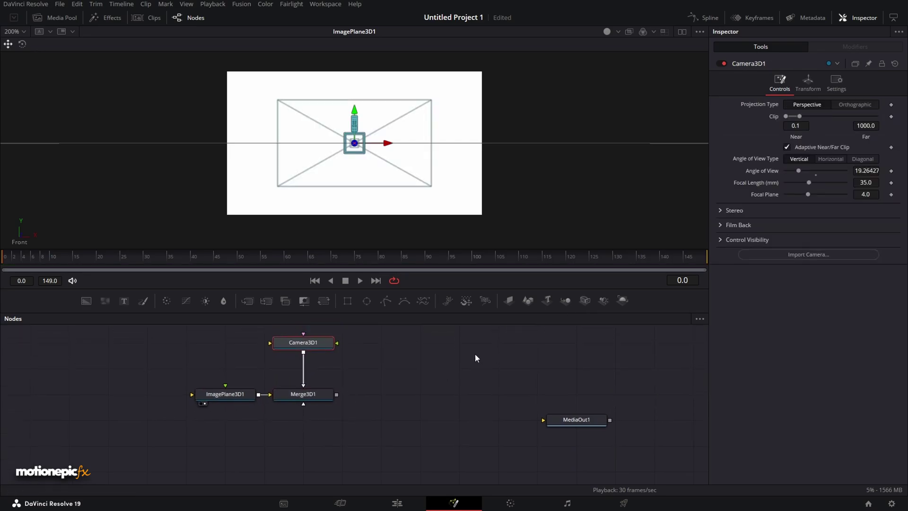
- Add a Renderer 3D node fed by the Merge 3D node, view its output, and set its renderer type to Hardware Renderer
drag(622, 300, 421, 397)
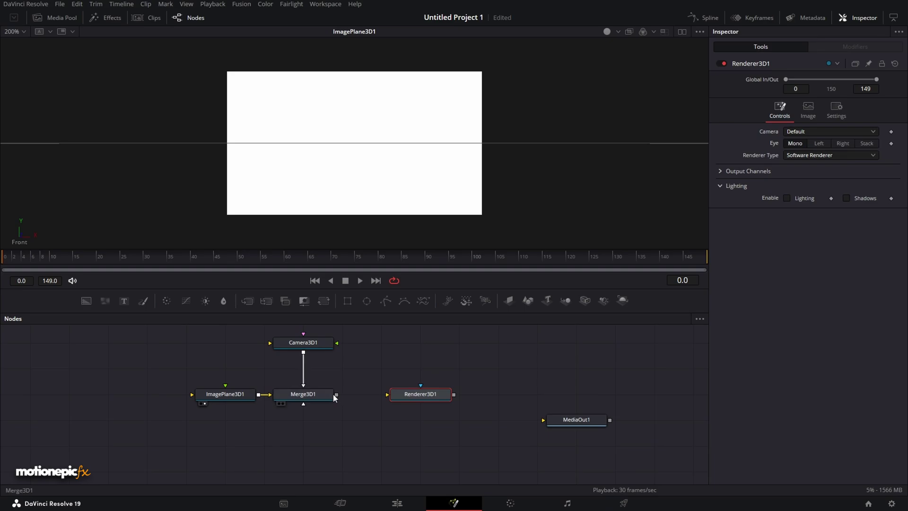
drag(336, 394, 401, 395)
key(1)
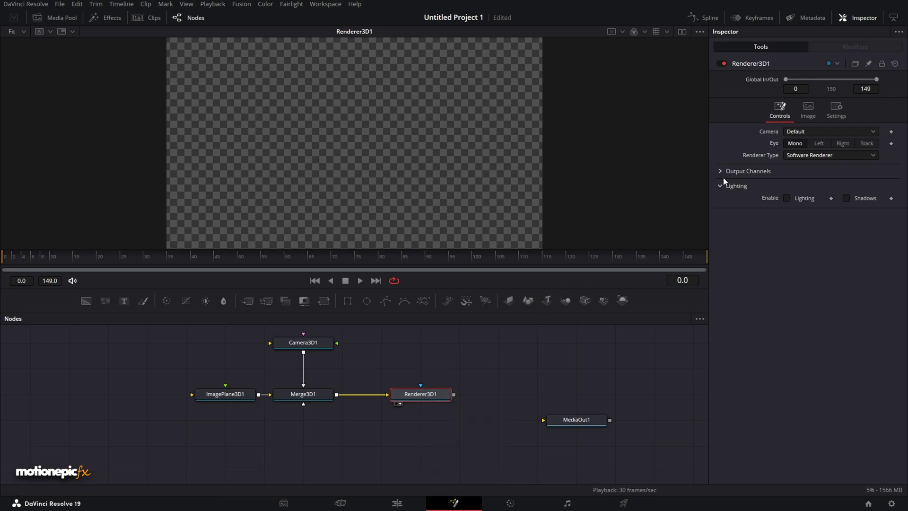
click(795, 155)
click(798, 169)
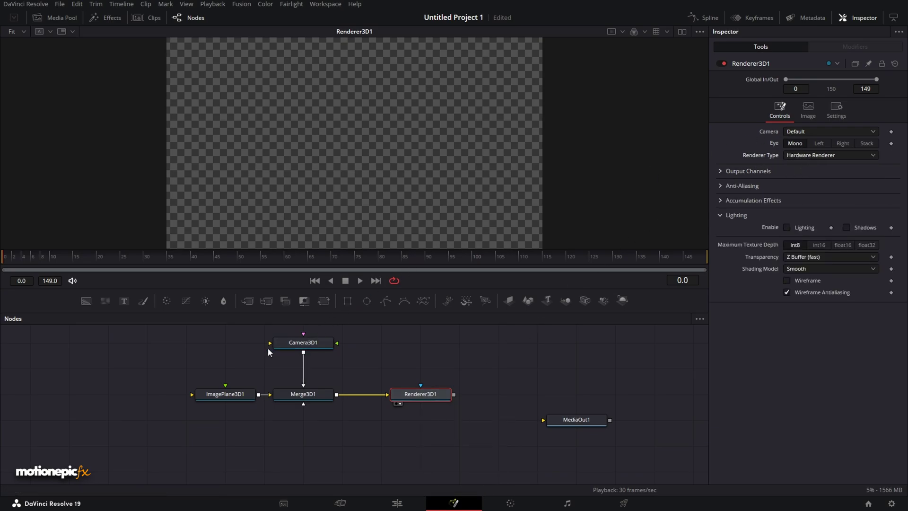
- Move the camera back to a Z translation of 1.65
click(298, 342)
click(808, 81)
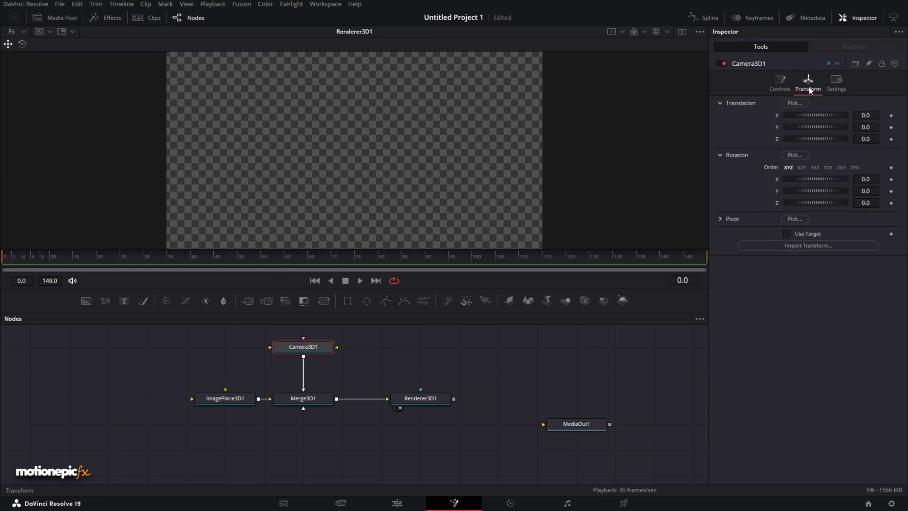
mouse_move(805, 138)
mouse_down()
mouse_move(823, 137)
mouse_move(813, 138)
mouse_up()
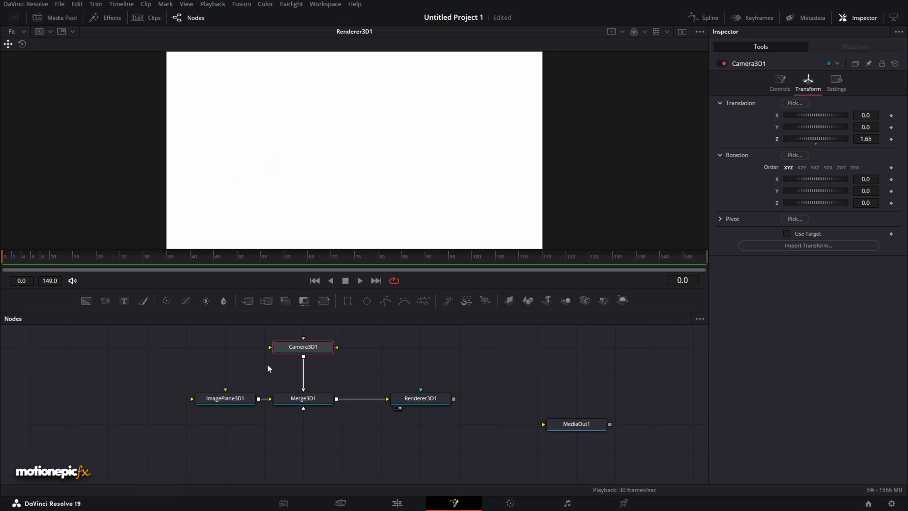
- Add a second image plane textured with the red football player poster from the posters bin and connect it to the Merge 3D node
scroll(271, 365, down, 3)
scroll(269, 364, up, 2)
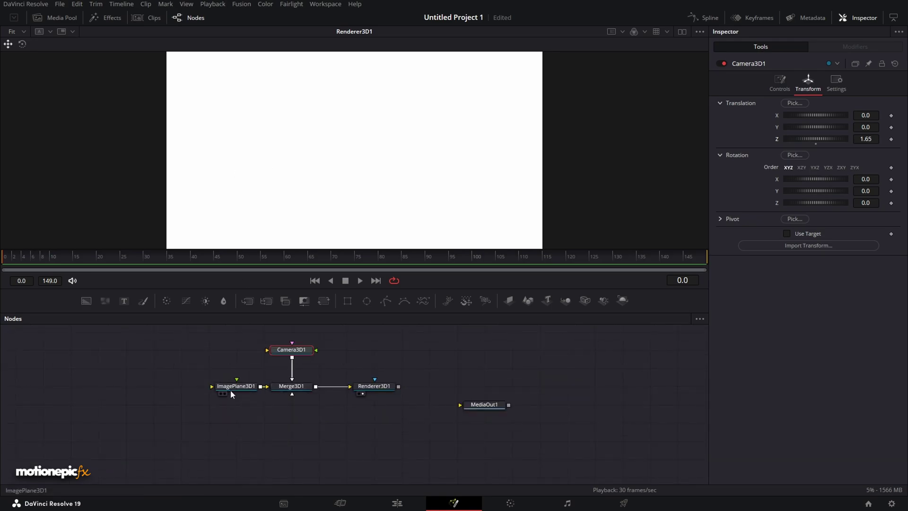
scroll(231, 390, up, 2)
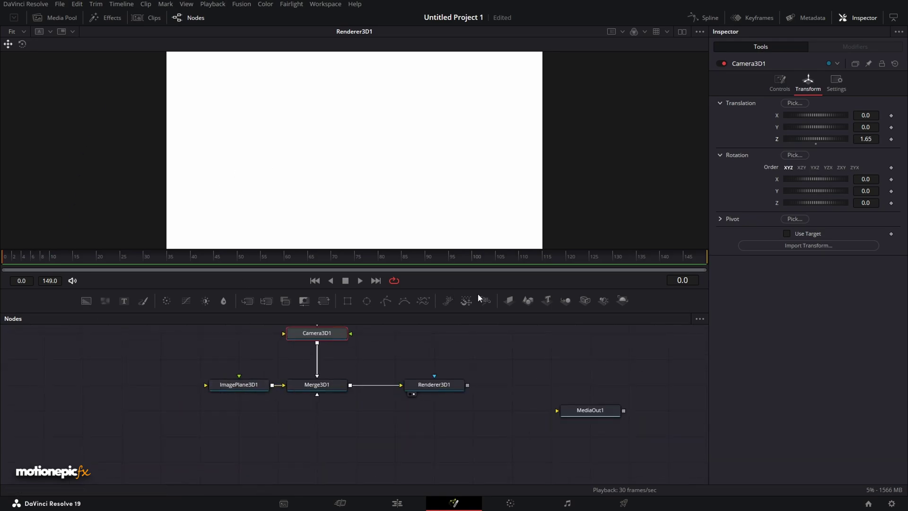
drag(509, 301, 234, 421)
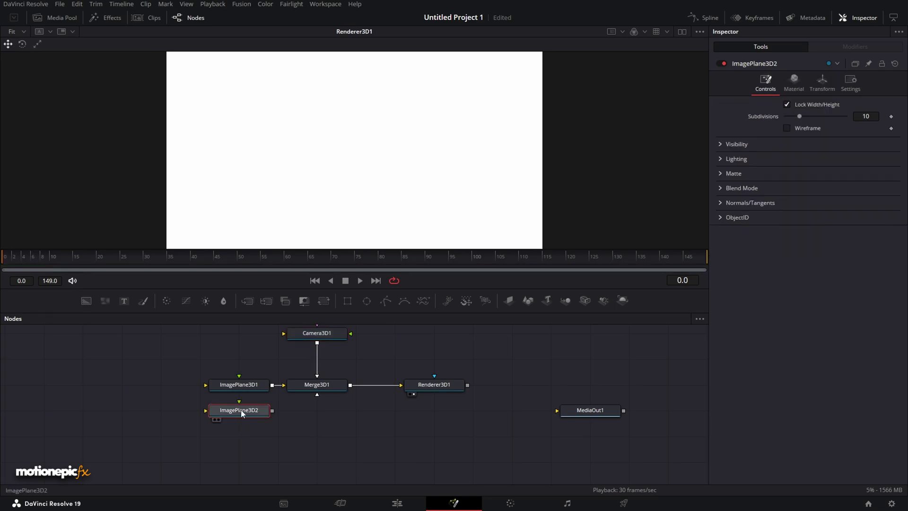
click(55, 22)
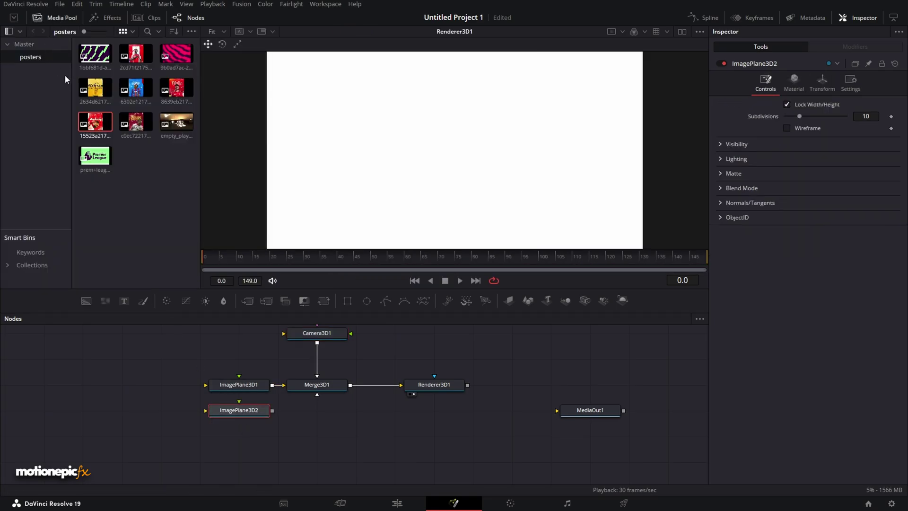
drag(136, 54, 312, 389)
click(56, 18)
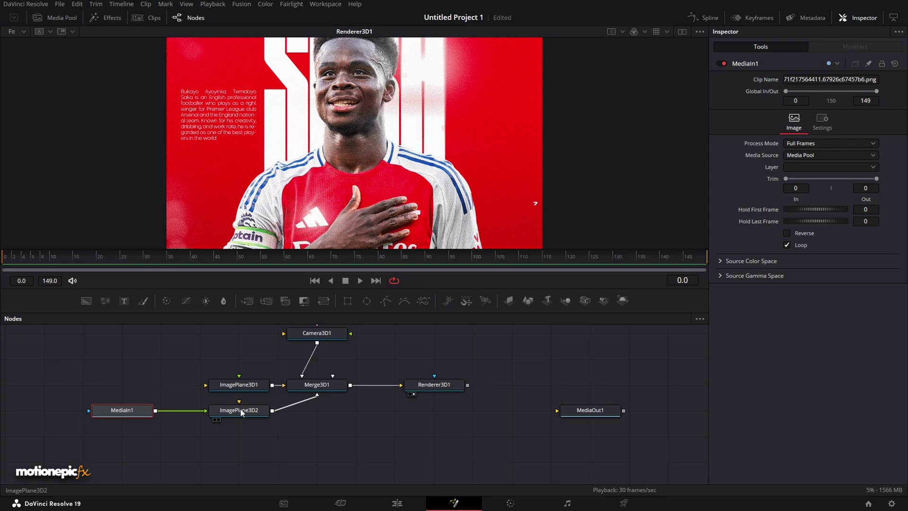
- Set the poster image plane's Z translation to 0.001 and its scale to 0.237
click(434, 384)
click(239, 410)
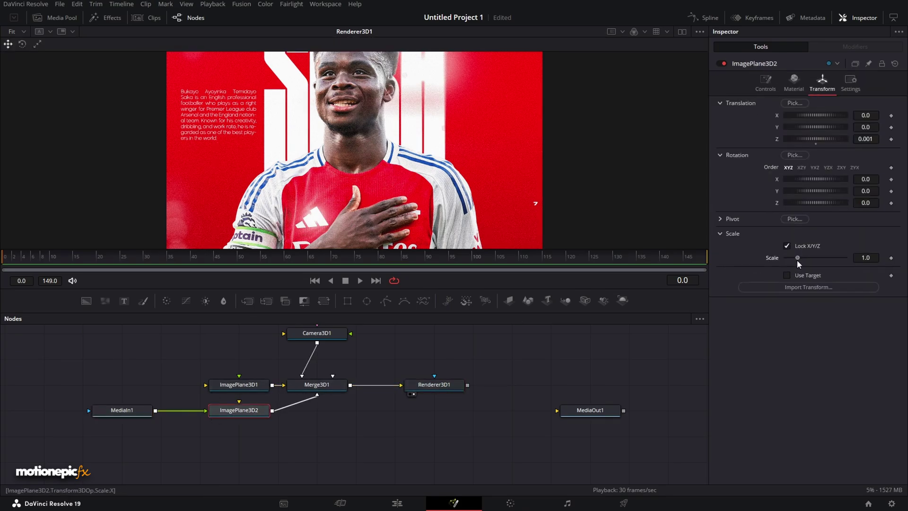
drag(798, 260, 788, 259)
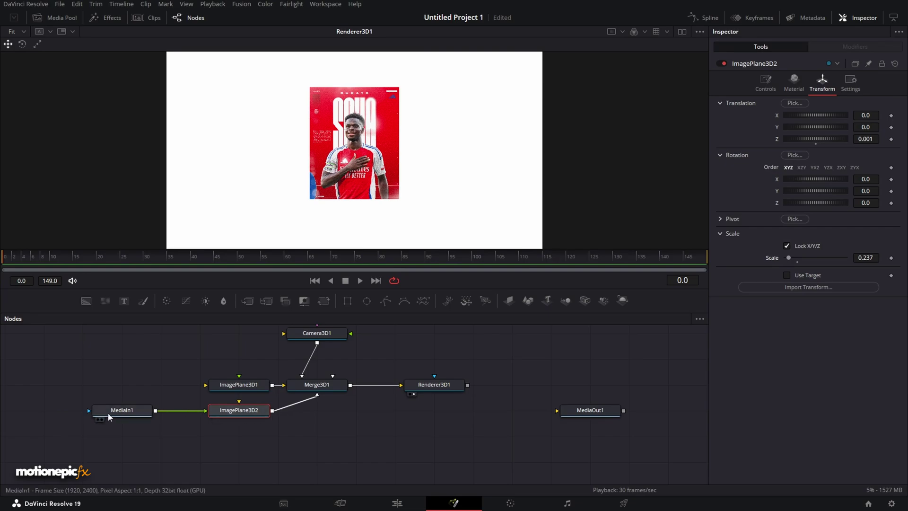
- Move the poster's media and image plane nodes lower in the node graph and insert a Transform 3D node after the image plane
drag(95, 395, 236, 435)
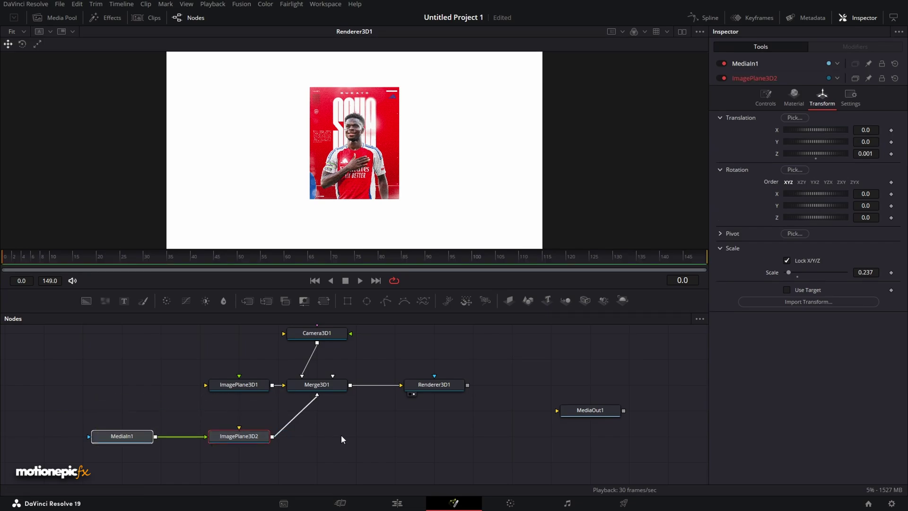
right_click(256, 436)
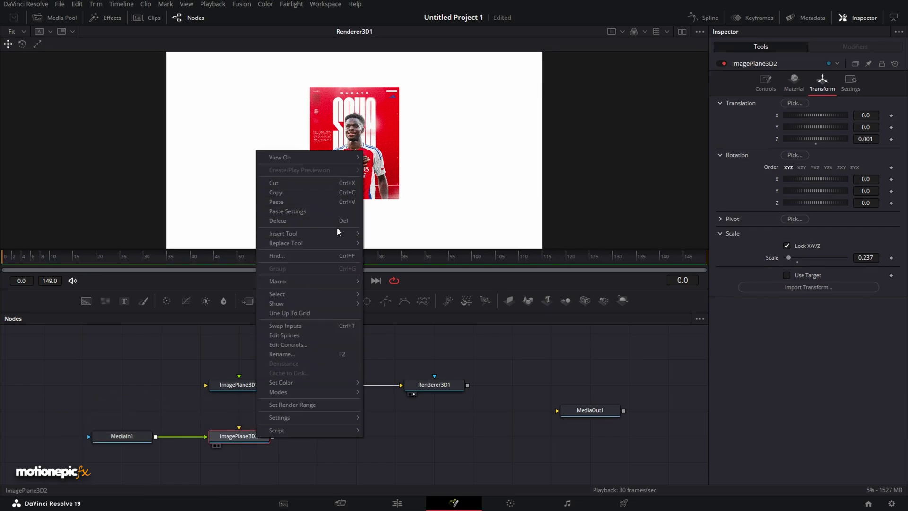
mouse_move(338, 235)
mouse_move(413, 136)
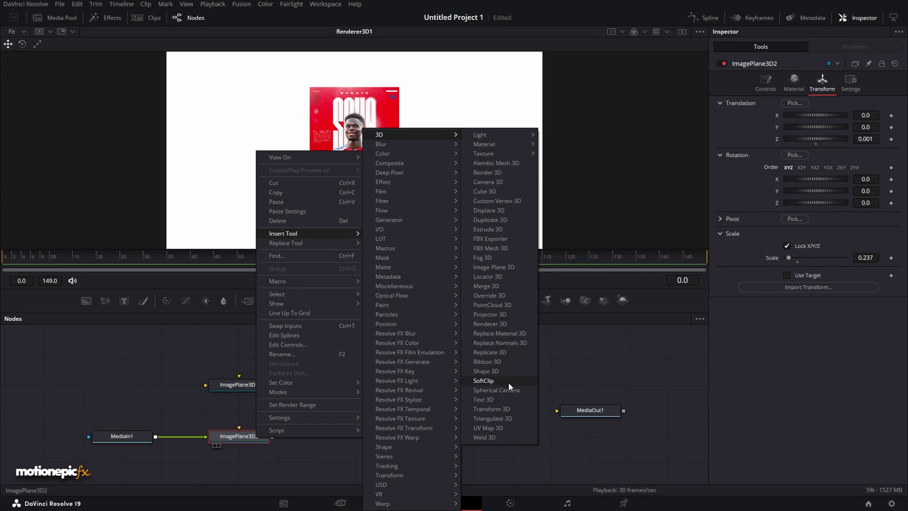
click(490, 409)
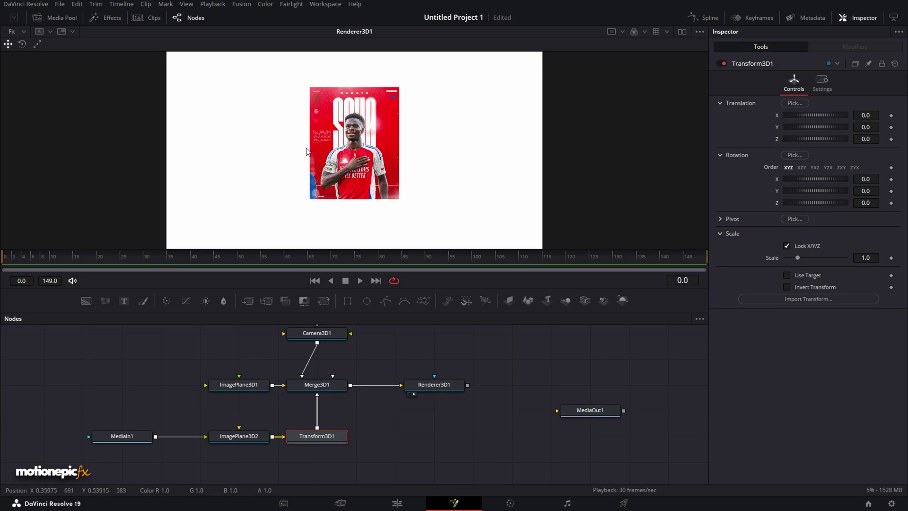
- Display the Merge 3D scene in the viewer, switching to the Perspective view and back to the Front view
click(326, 386)
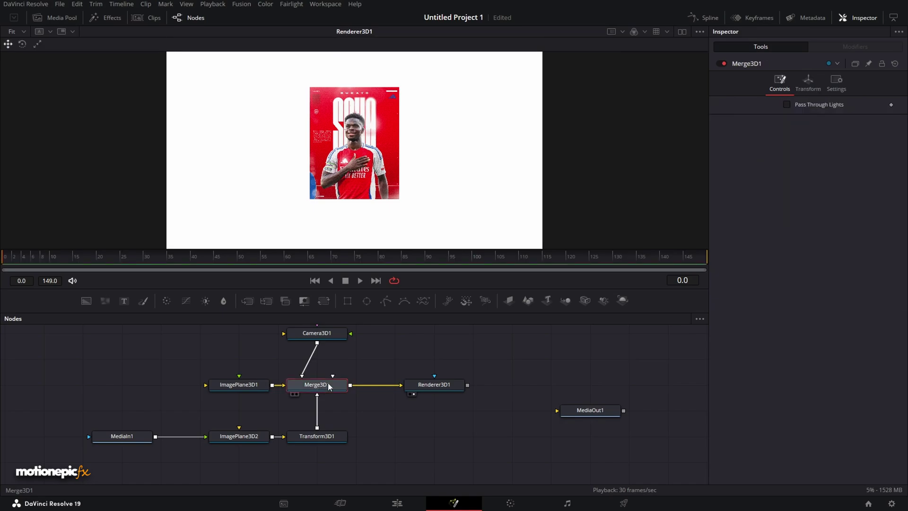
key(1)
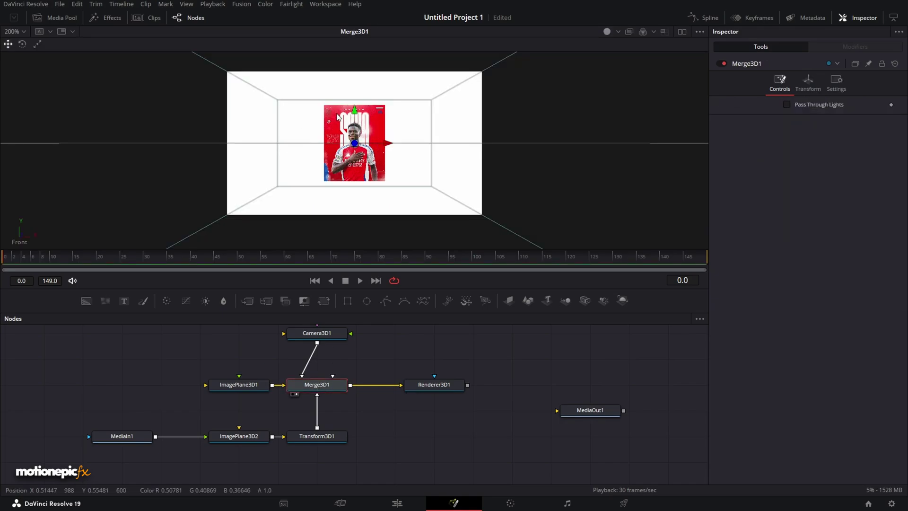
right_click(20, 234)
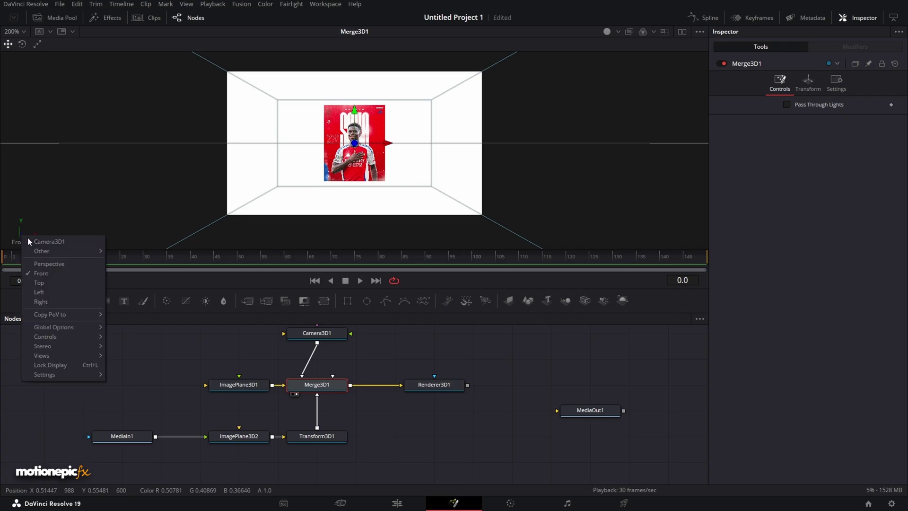
click(43, 264)
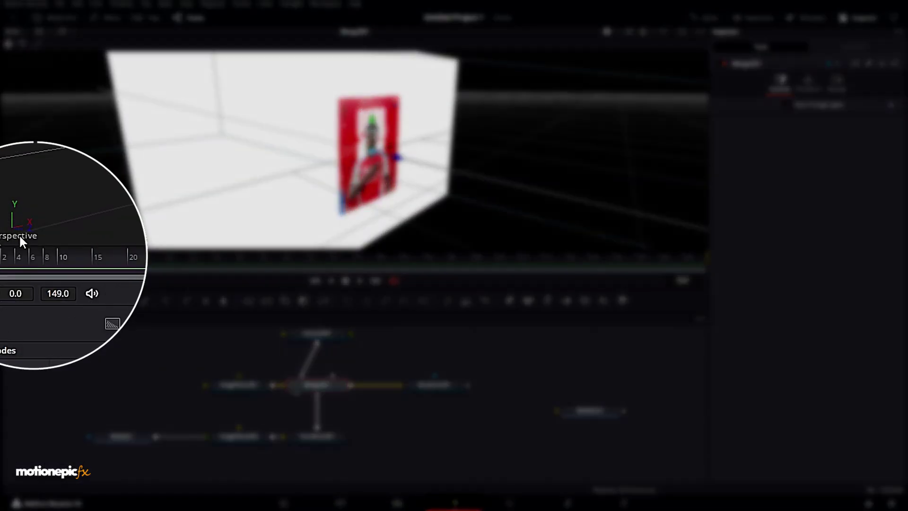
right_click(17, 238)
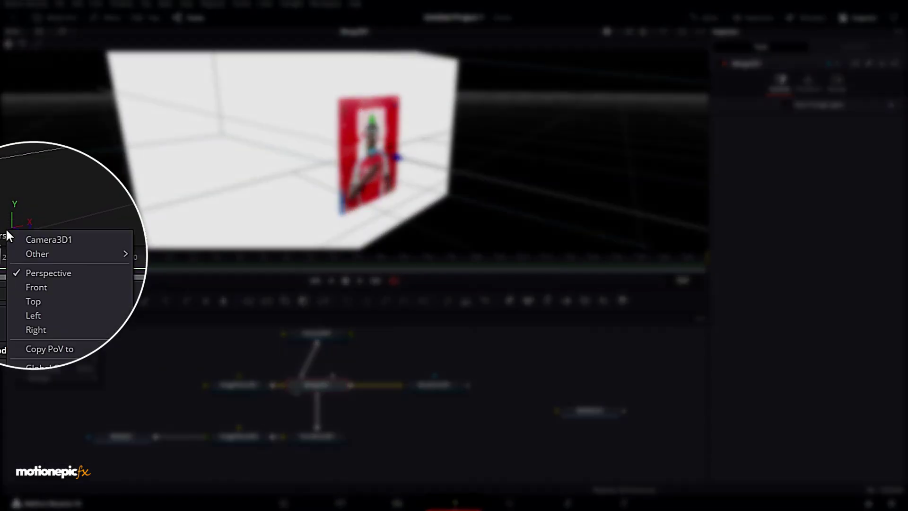
click(30, 287)
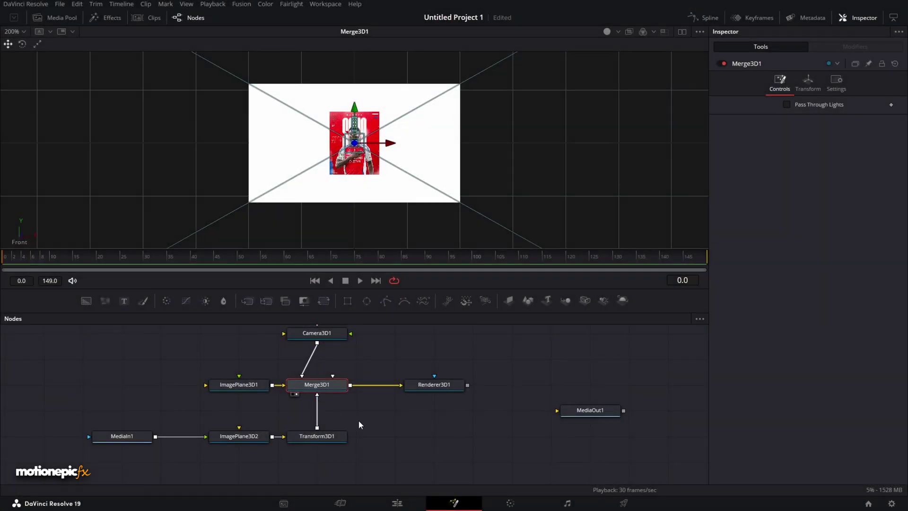
- Set the Transform 3D node's X pivot to -0.117, at the poster's left edge, with the viewer at 400%
click(339, 434)
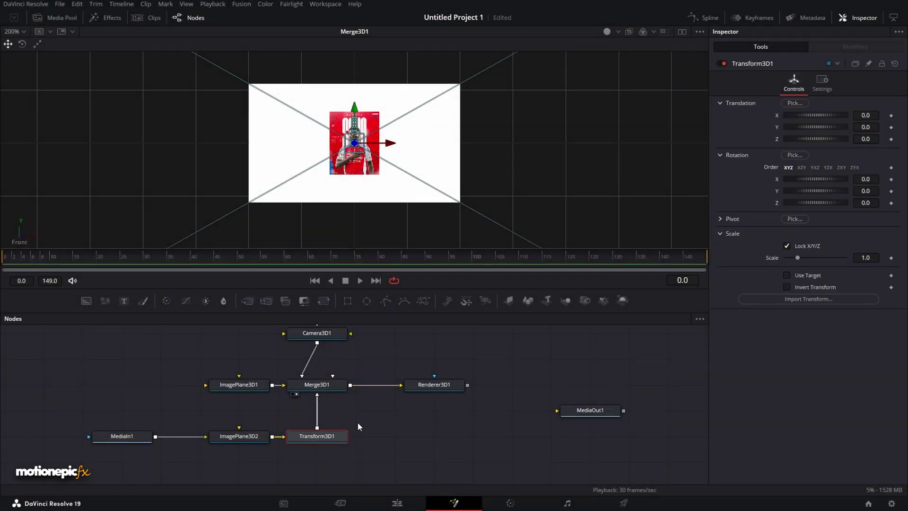
click(720, 220)
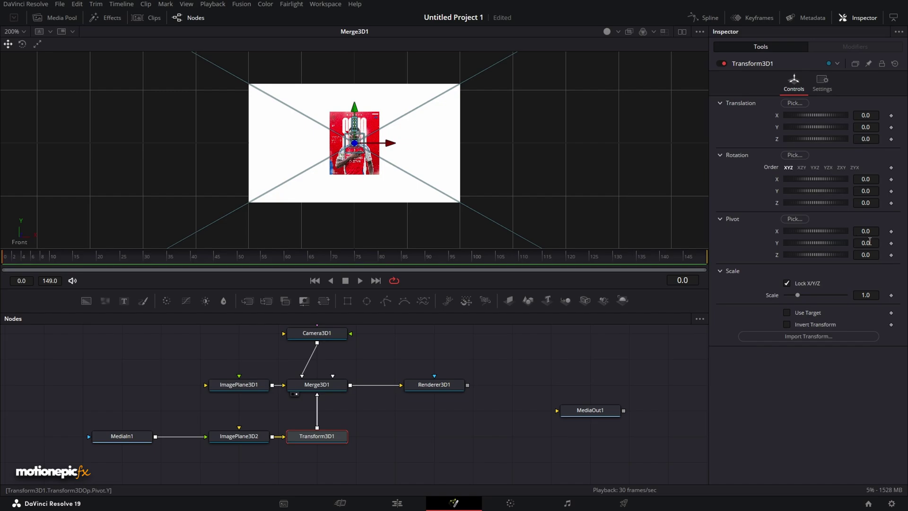
drag(867, 231, 852, 230)
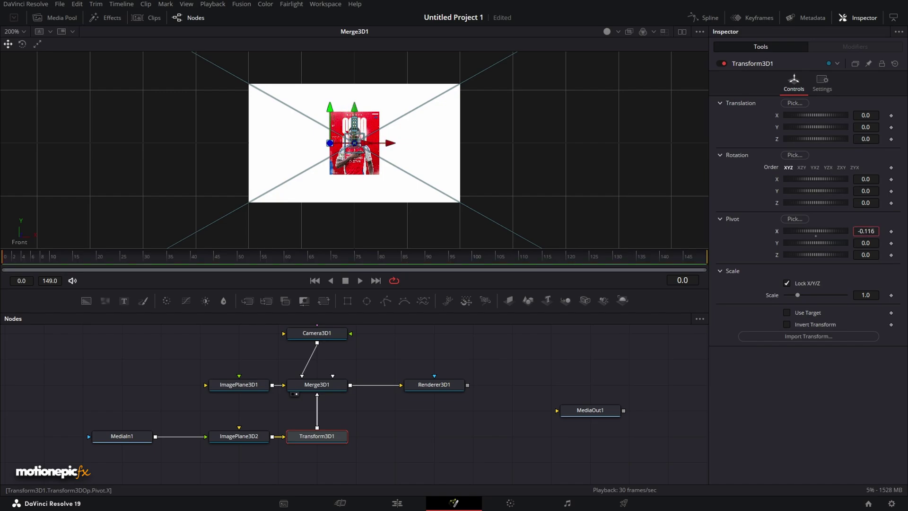
click(21, 31)
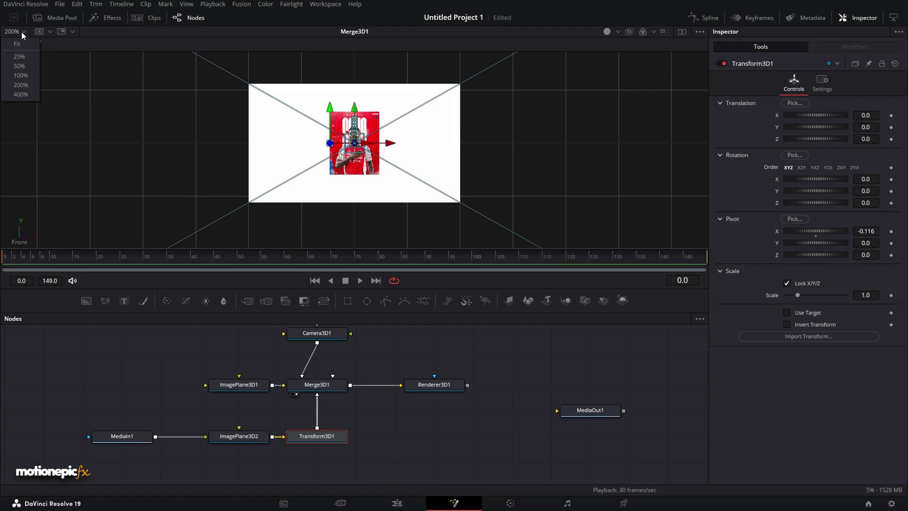
click(21, 94)
drag(857, 231, 856, 231)
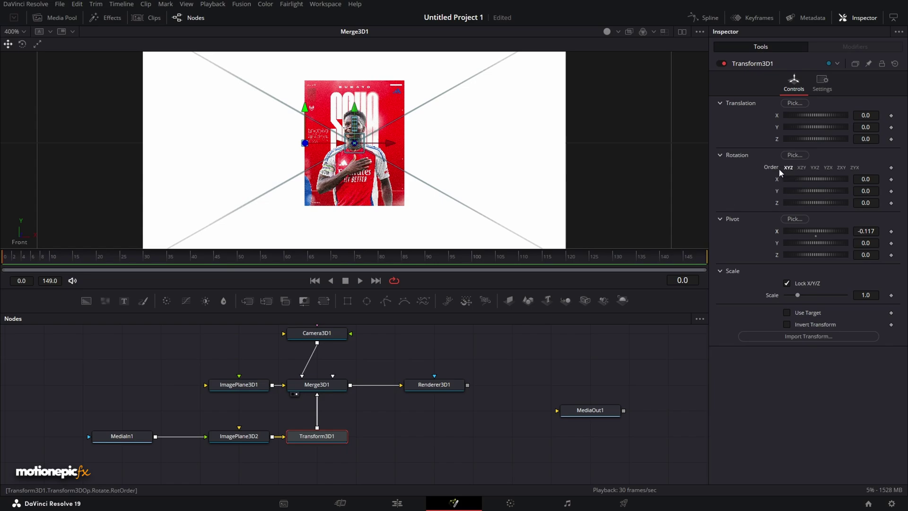
- Keyframe the Transform 3D node's Y rotation at frame 0 and adjust it to swing the poster about its left edge
click(892, 191)
drag(830, 190, 823, 190)
drag(4, 260, 41, 265)
- Insert a Bender 3D node between the poster's image plane and the Transform 3D node
drag(385, 429, 409, 398)
click(216, 408)
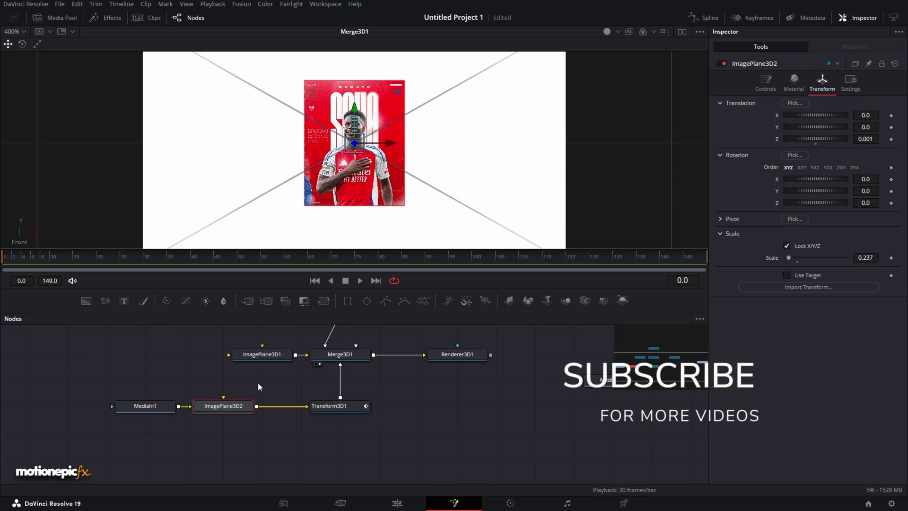
right_click(234, 409)
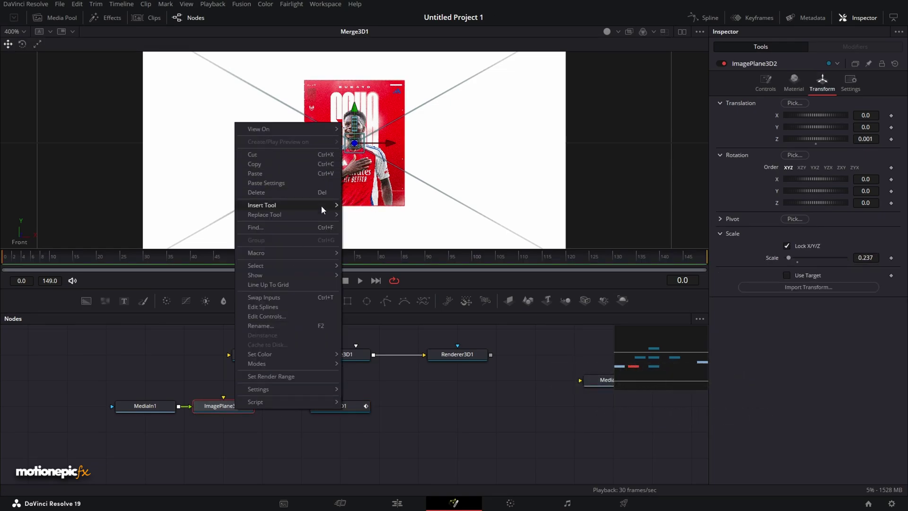
mouse_move(331, 206)
mouse_move(405, 133)
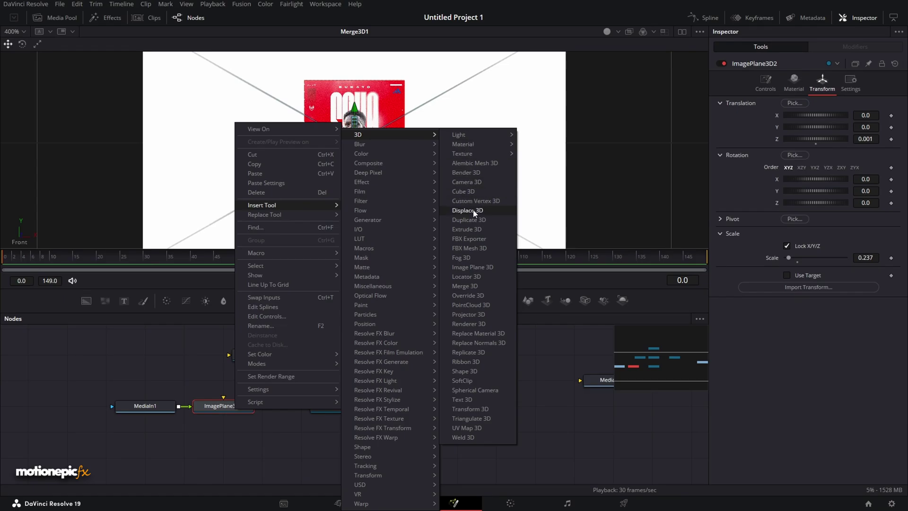
click(472, 172)
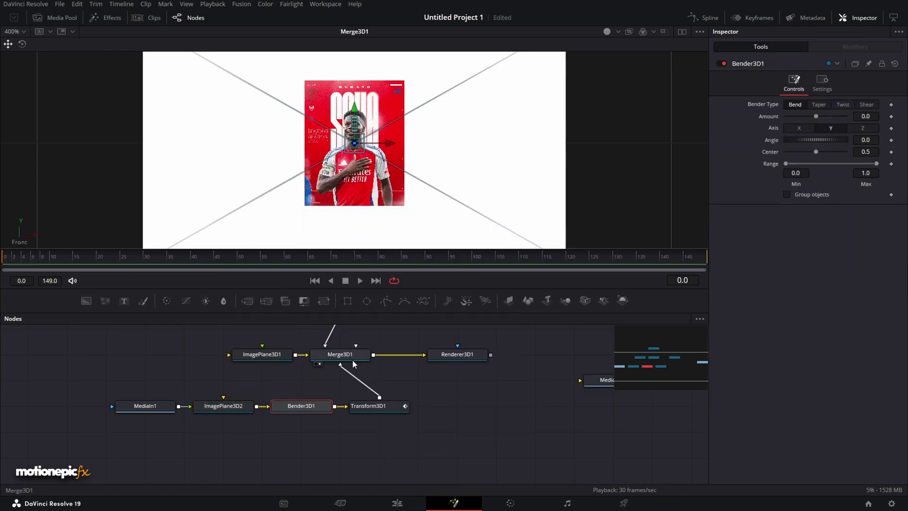
- Space the Merge 3D and Renderer 3D nodes further along their row, and set the Bender 3D axis to X with an angle of 90
drag(353, 359, 393, 359)
drag(456, 357, 496, 358)
click(294, 410)
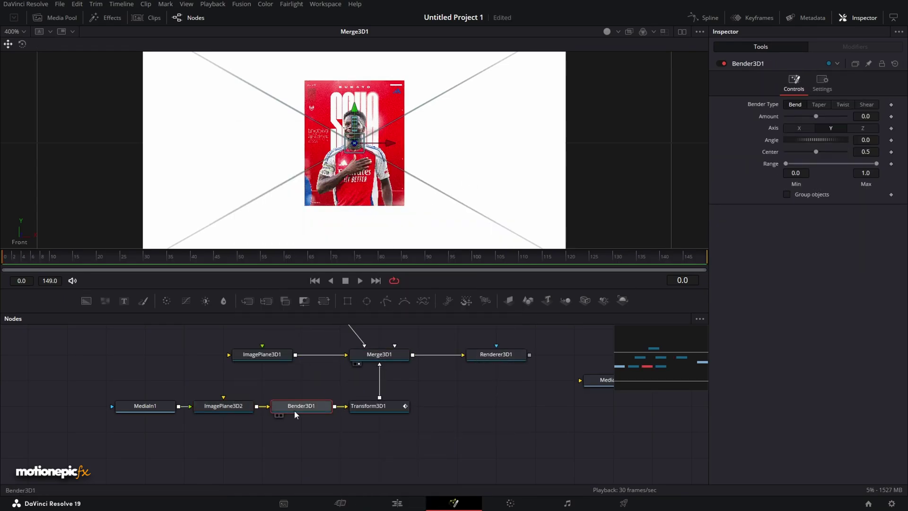
click(798, 129)
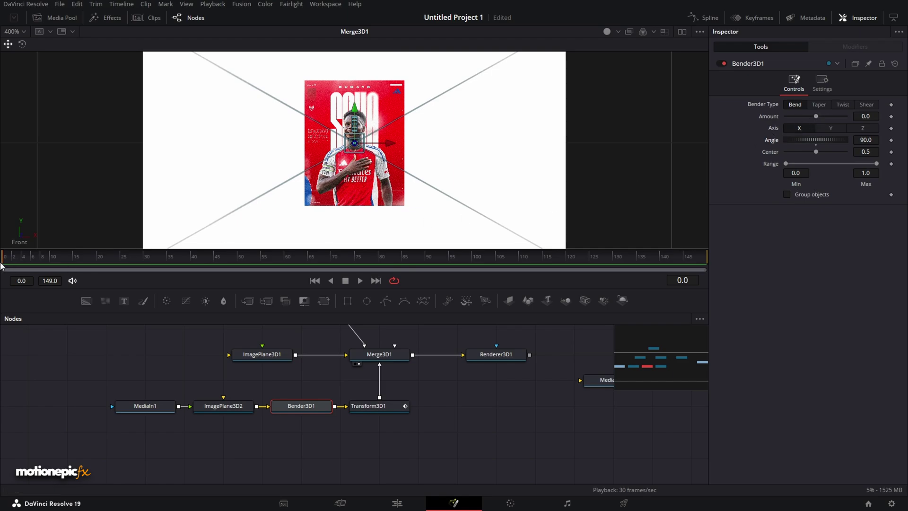
- Keyframe the Bender 3D amount at 0.0 on frame 0 and frame 60, with -0.16 on frame 30
click(892, 117)
click(292, 263)
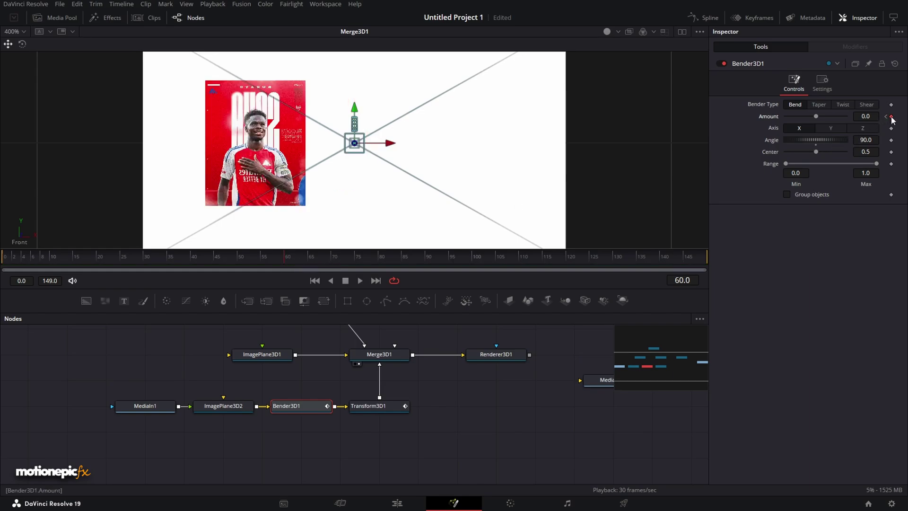
drag(159, 262, 144, 259)
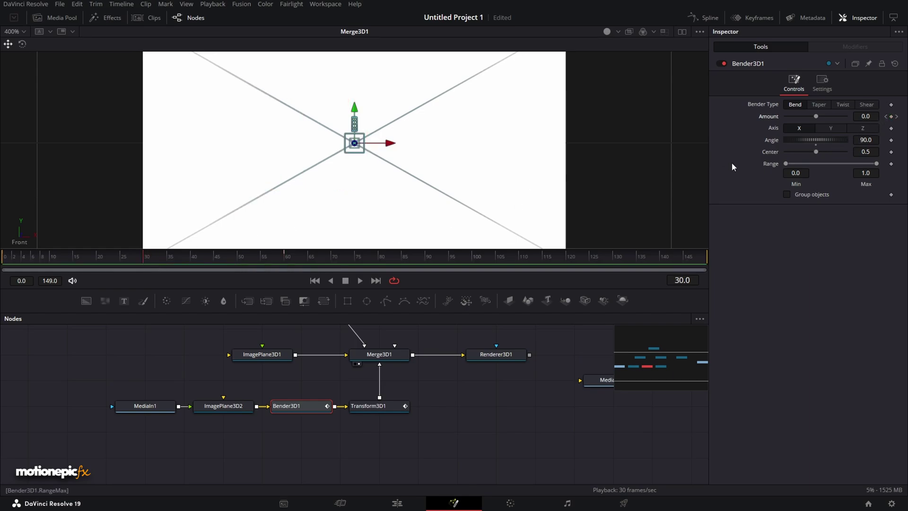
drag(816, 117, 809, 116)
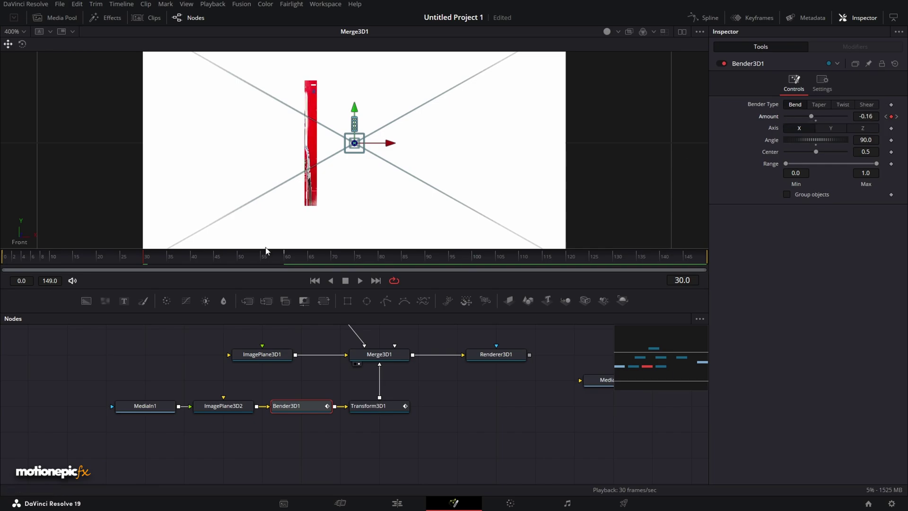
- Set the Bender 3D center to 0.0 and scrub the animation to check the bend
drag(41, 260, 1, 286)
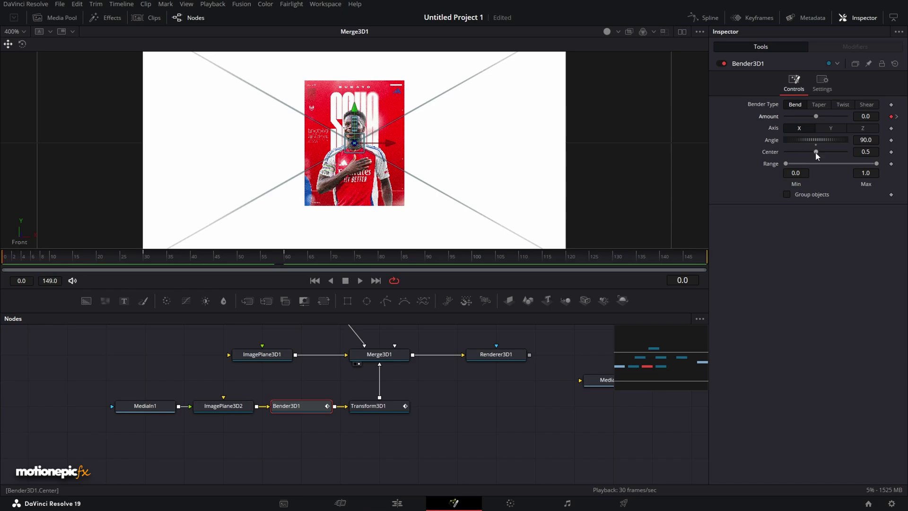
drag(815, 152, 781, 157)
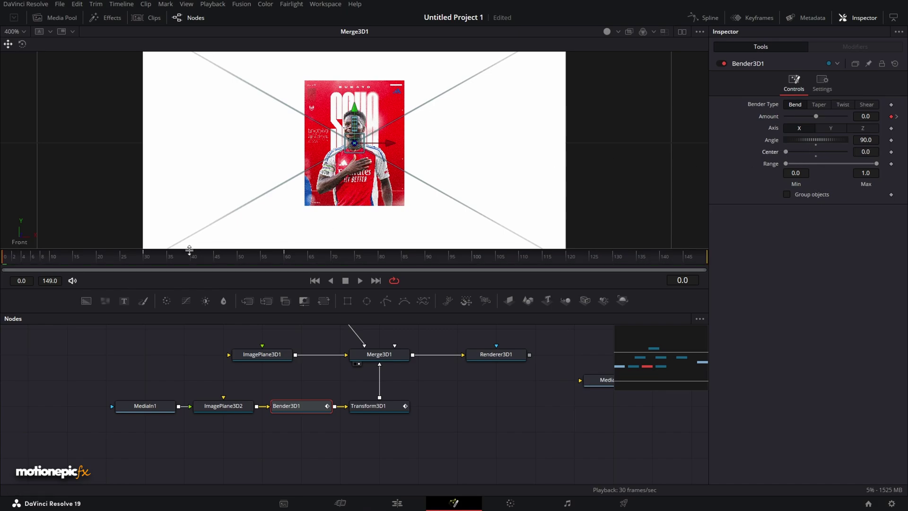
drag(41, 260, 2, 269)
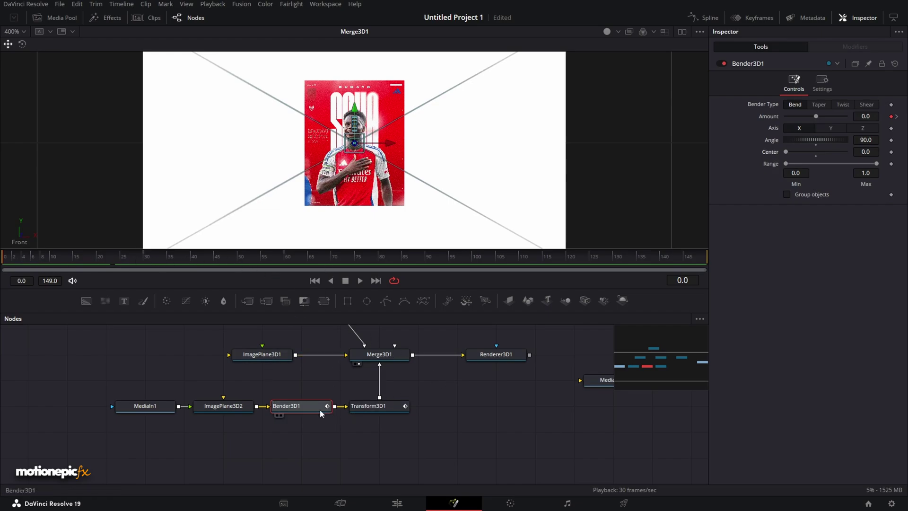
- Show the Bender's Amount and the Transform's Y Rotation curves in the Spline editor and make all their keyframes Flat
ctrl+click(381, 407)
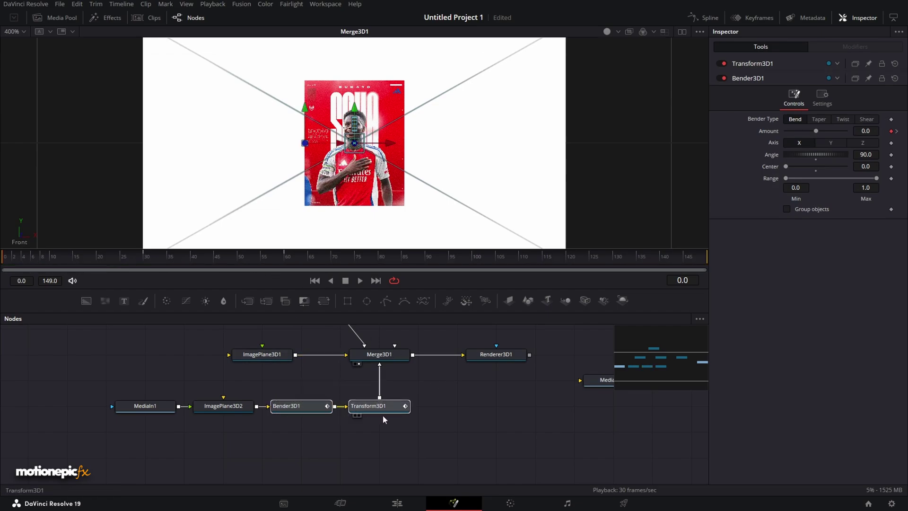
click(709, 19)
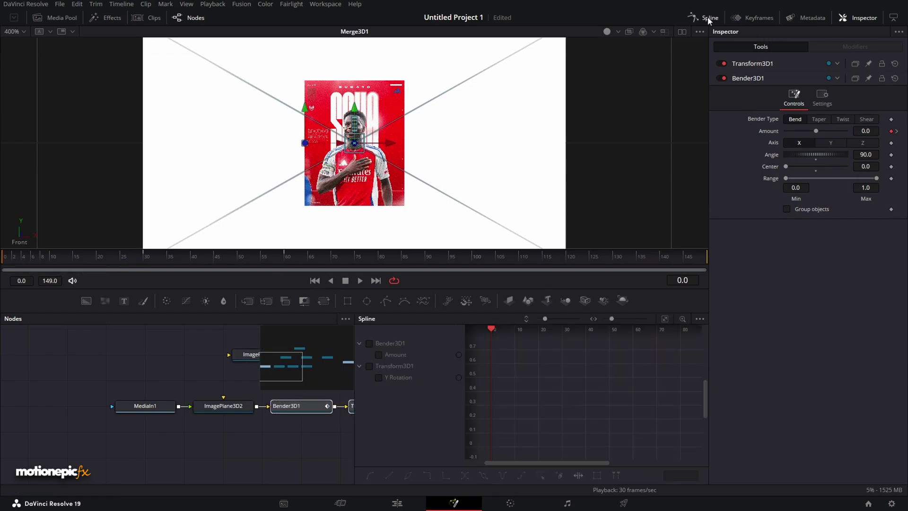
click(367, 344)
click(367, 366)
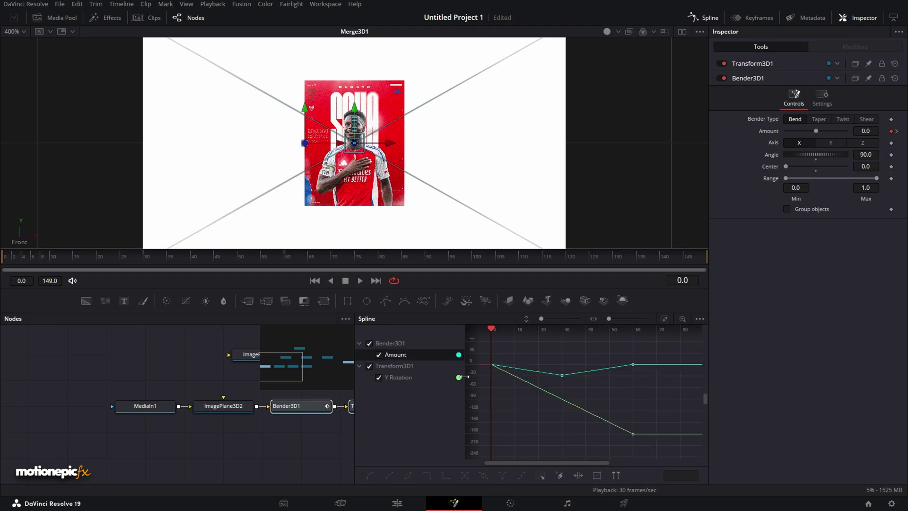
click(540, 475)
right_click(513, 408)
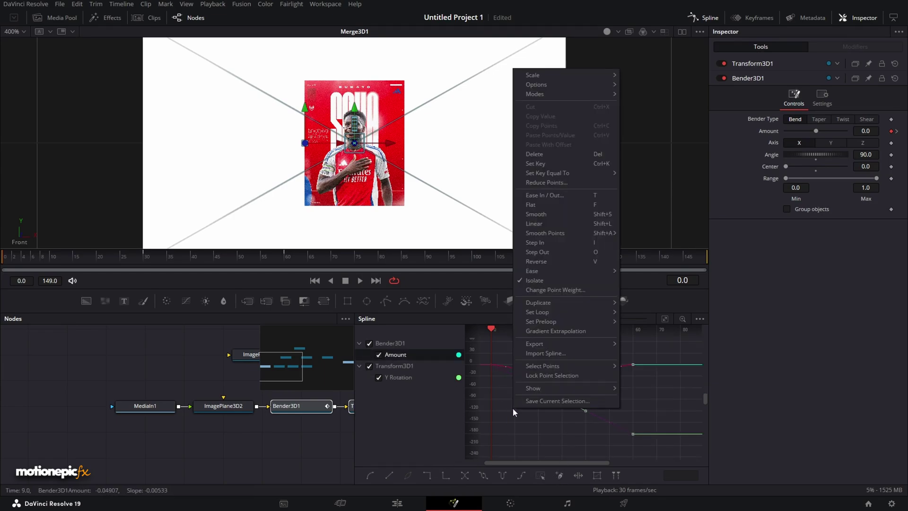
click(549, 204)
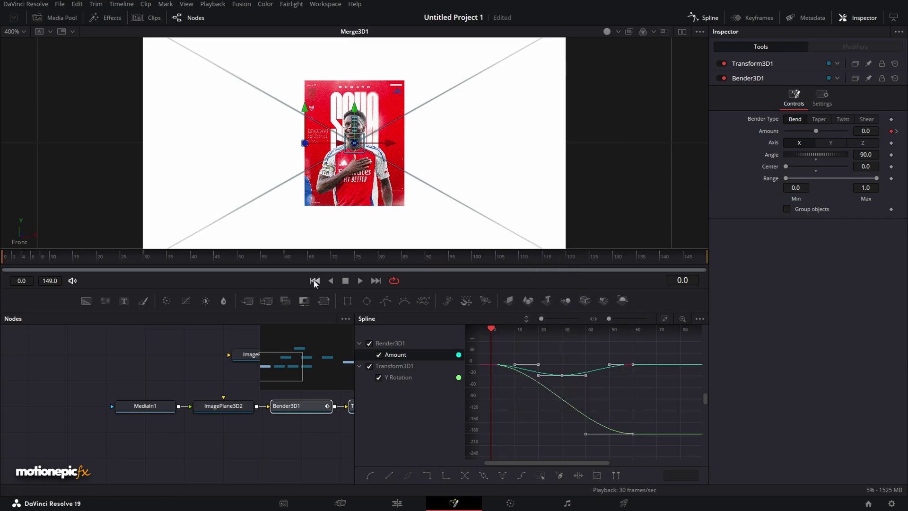
- Play the eased poster animation from frame 0, stop it after the flip and close the Spline editor
click(362, 280)
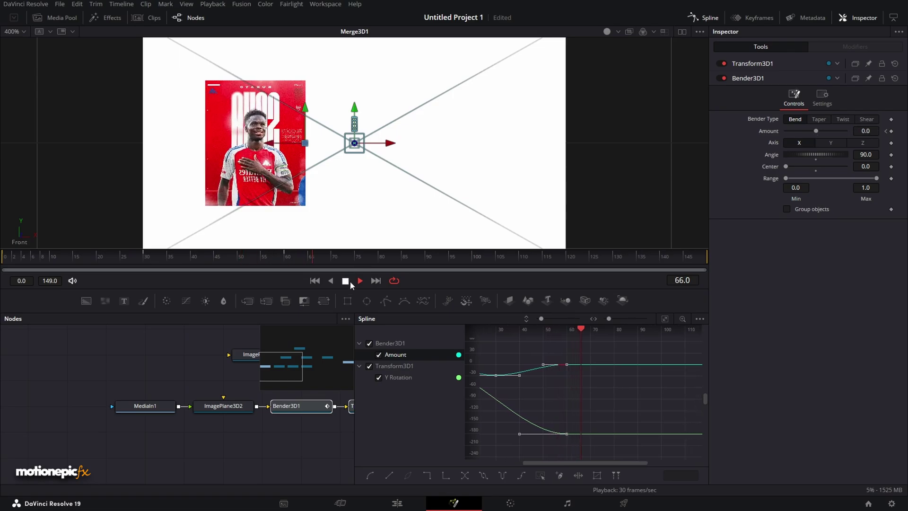
click(346, 281)
click(704, 18)
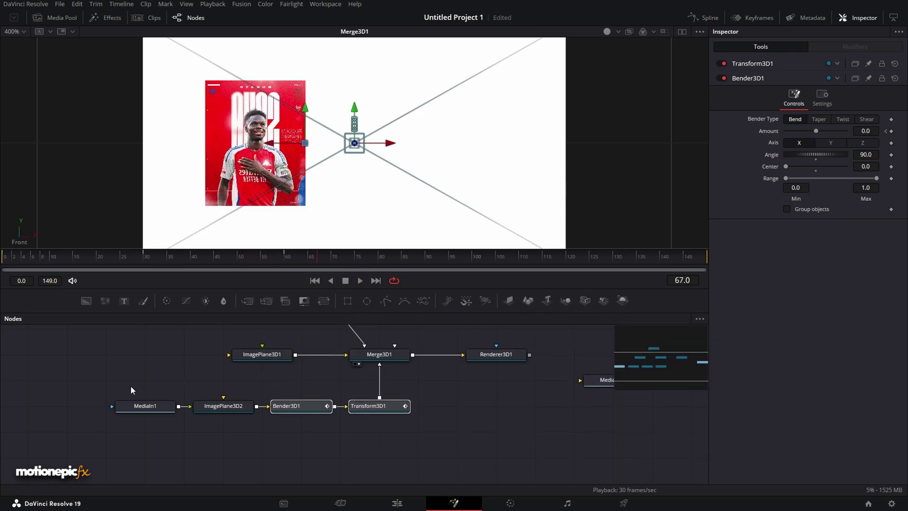
- Duplicate the chain of MediaIn1, ImagePlane3D2, Bender3D1 and Transform3D1, placing the copy below the original
drag(131, 390, 375, 438)
right_click(374, 406)
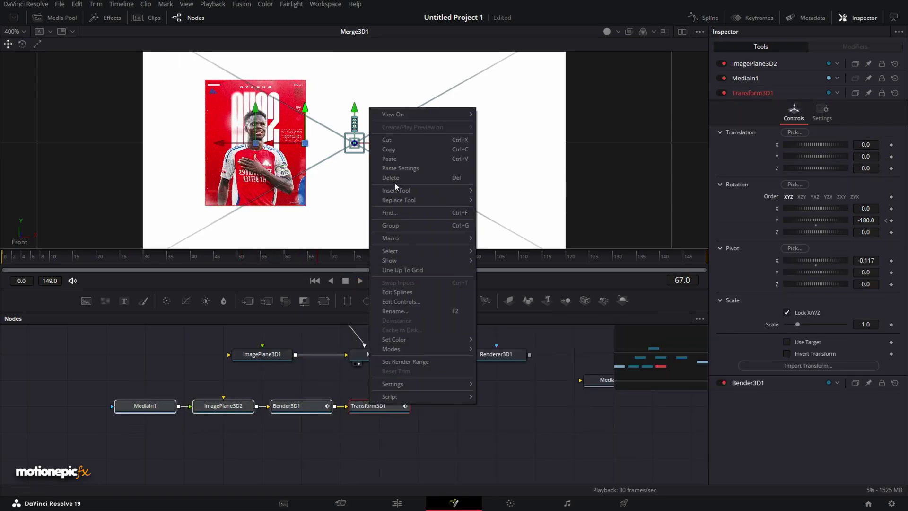
click(397, 149)
right_click(208, 439)
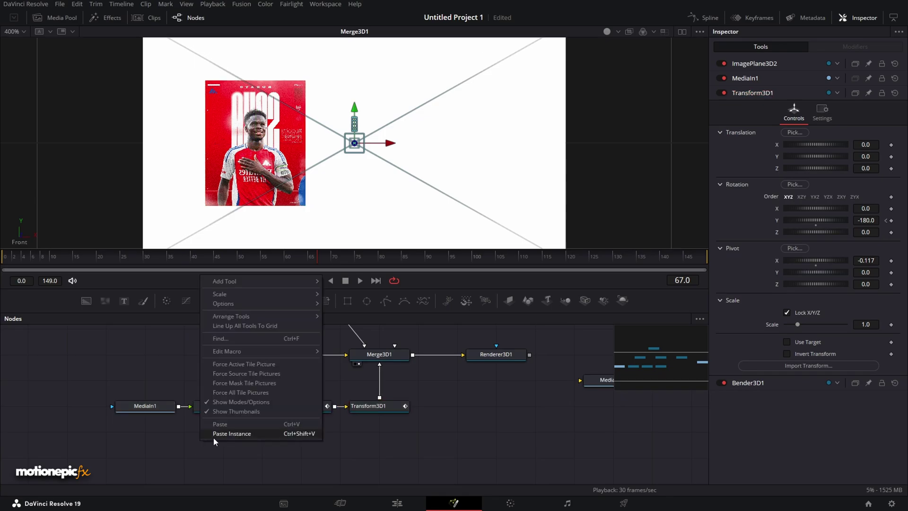
drag(235, 439, 384, 432)
- Connect Transform3D1_1 to the Merge 3D node and the Renderer to MediaOut1, with the Merge, Renderer and MediaOut nodes lined up in one row
drag(395, 355, 470, 430)
drag(541, 434, 375, 392)
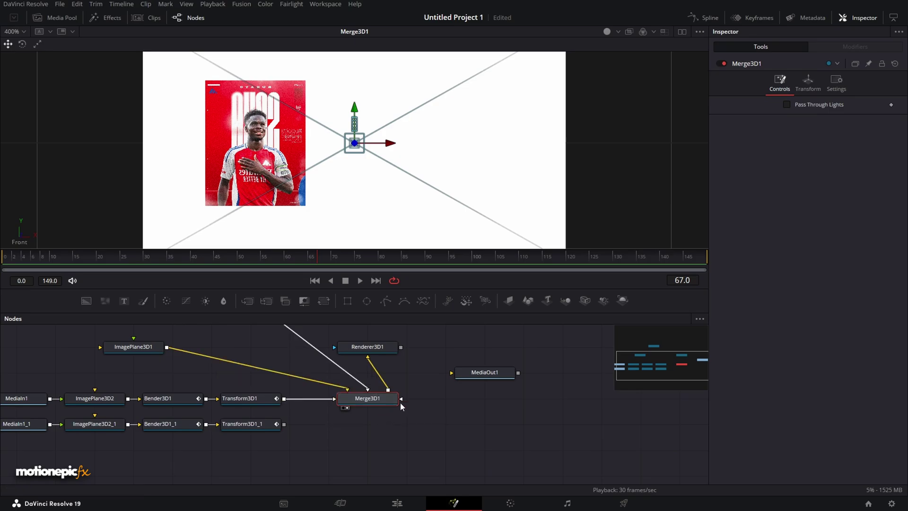
drag(354, 350, 471, 402)
drag(484, 372, 563, 398)
drag(318, 428, 389, 361)
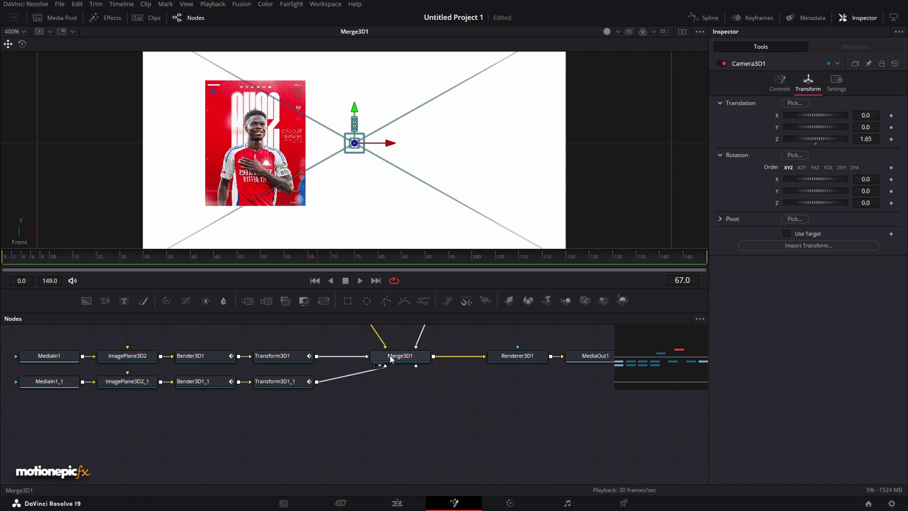
- Display the Renderer 3D output in the viewer and scrub the animation from the start to frame 22
scroll(326, 399, left, 5)
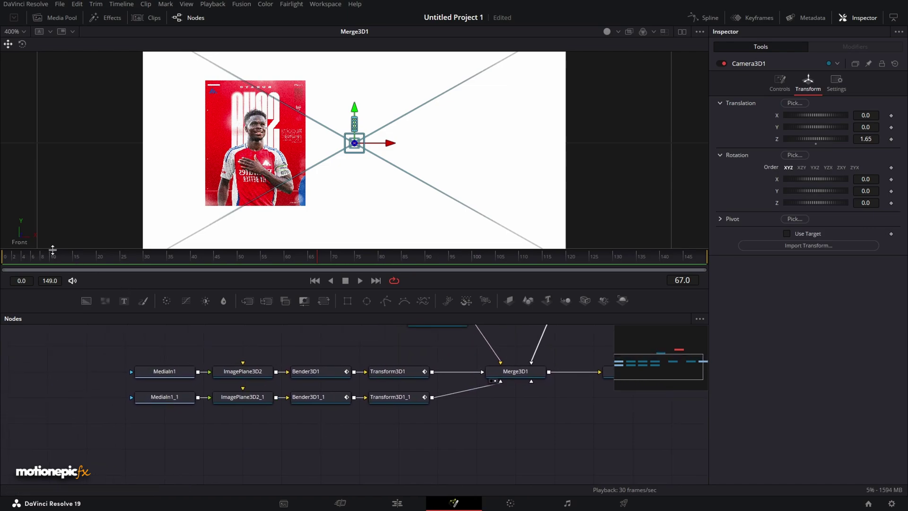
scroll(473, 427, right, 5)
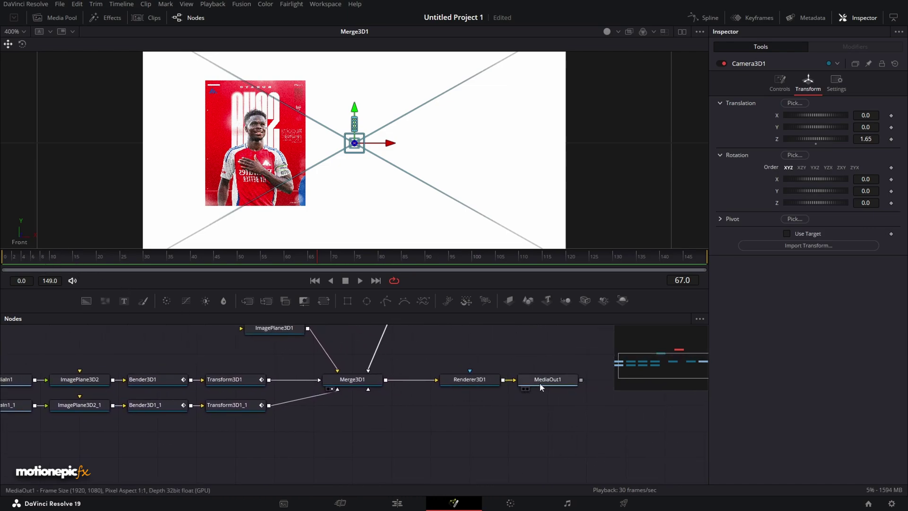
drag(469, 379, 399, 194)
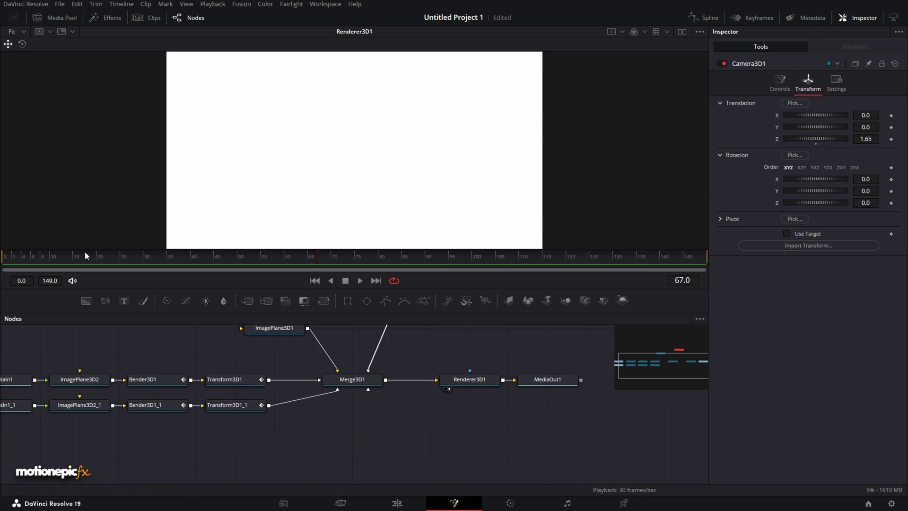
click(8, 256)
drag(8, 256, 107, 273)
- Replace MediaIn1_1 with the yellow poster image from the posters bin and scrub the animation to check it
scroll(197, 418, left, 6)
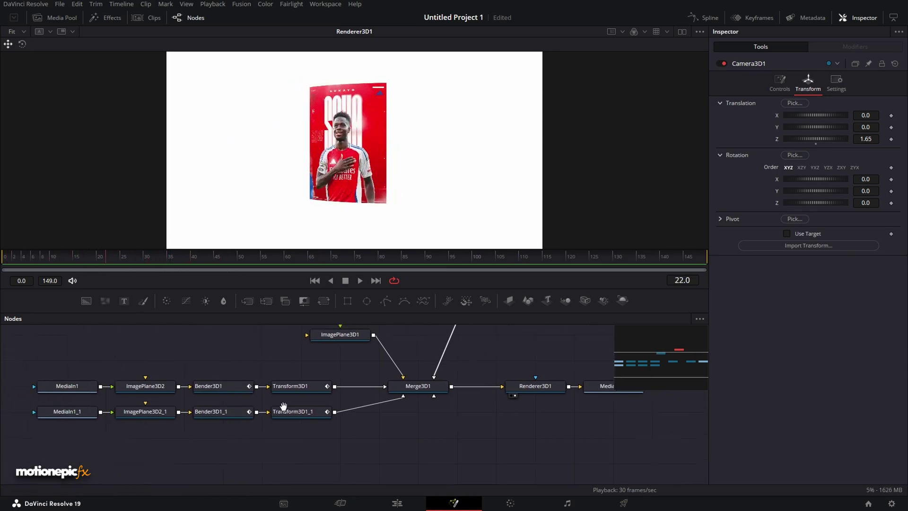
click(197, 418)
click(61, 19)
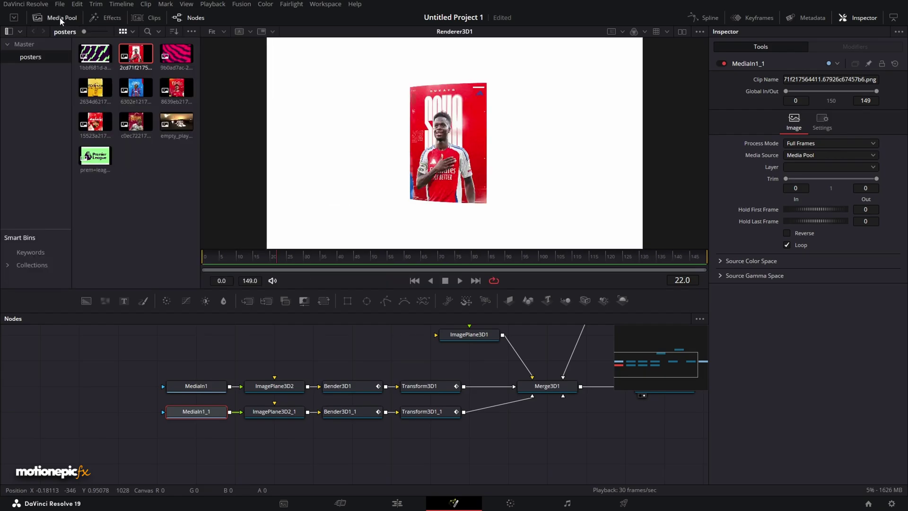
drag(94, 89, 203, 418)
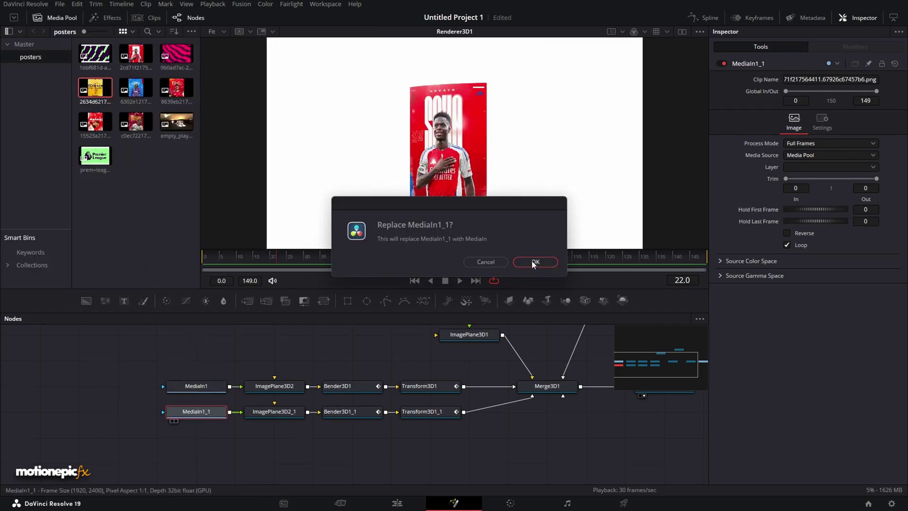
click(536, 262)
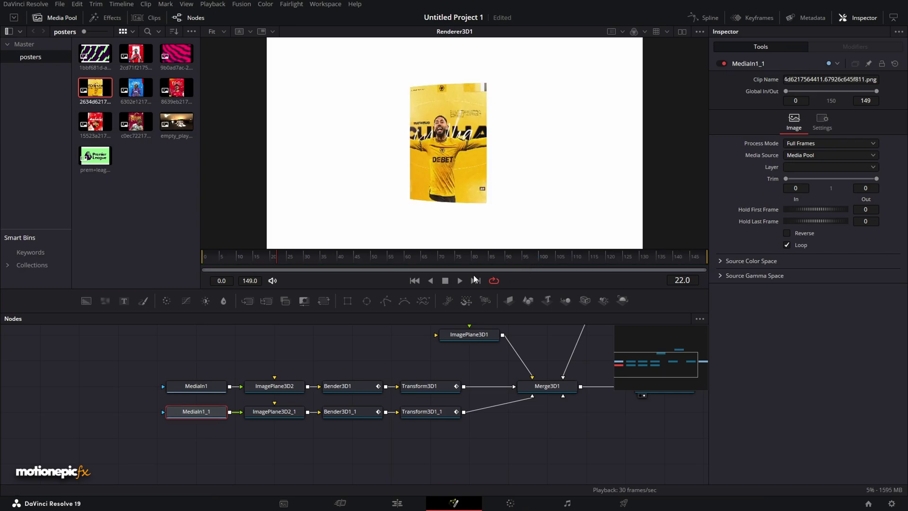
drag(225, 260, 288, 255)
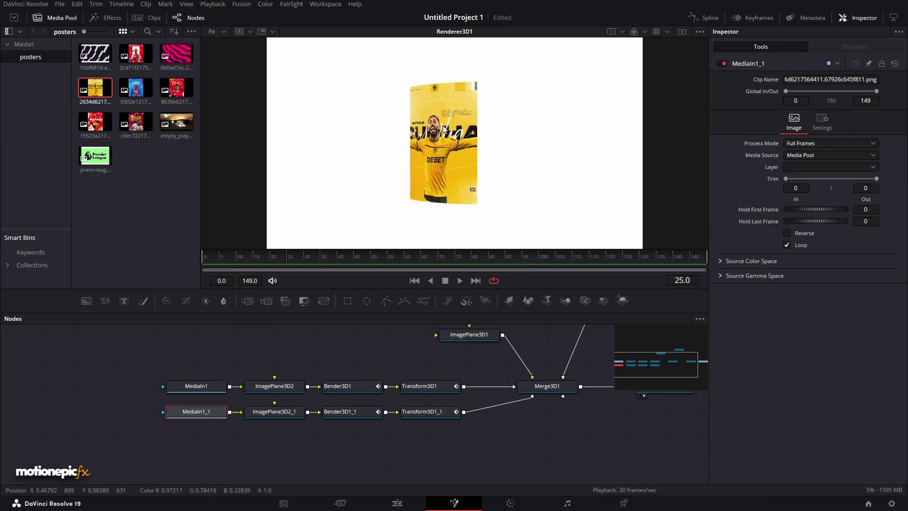
- Reset the Z translation of both poster image planes, ImagePlane3D2 and ImagePlane3D2_1, to 0.0
click(285, 414)
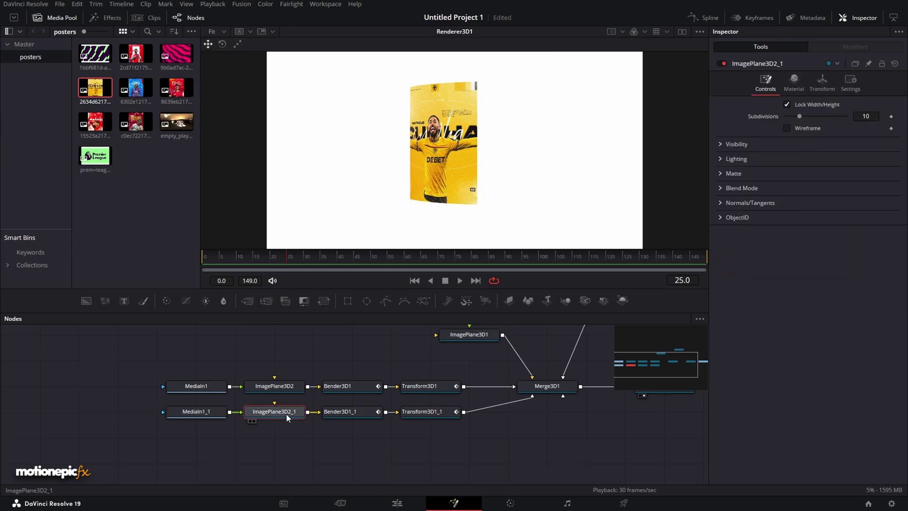
click(822, 81)
click(274, 386)
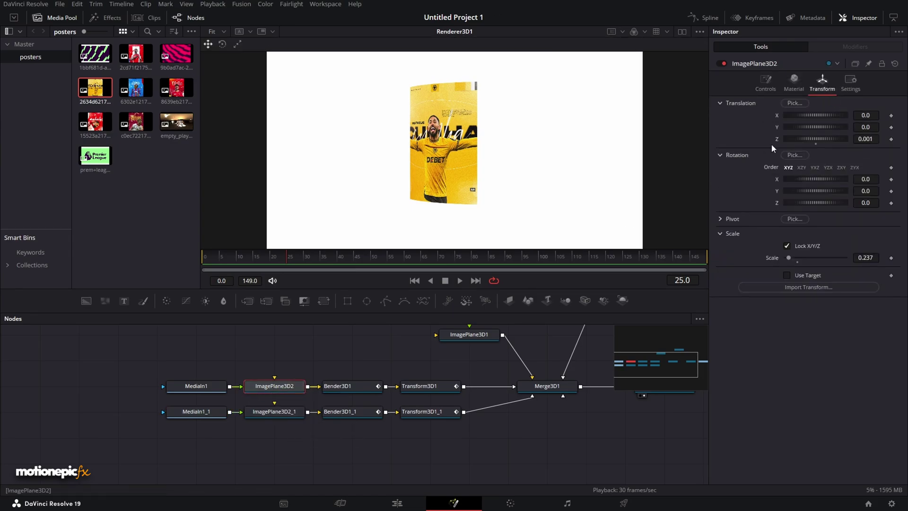
key(ctrl+z)
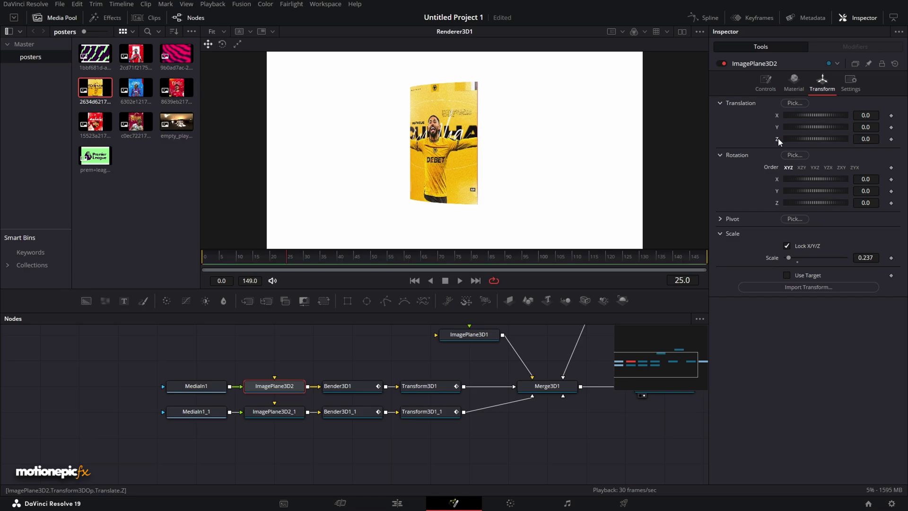
click(303, 411)
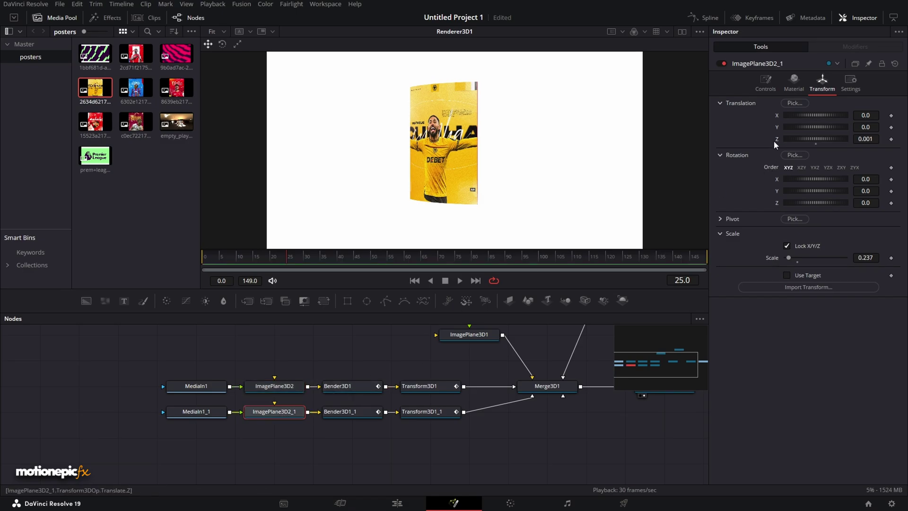
key(ctrl+z)
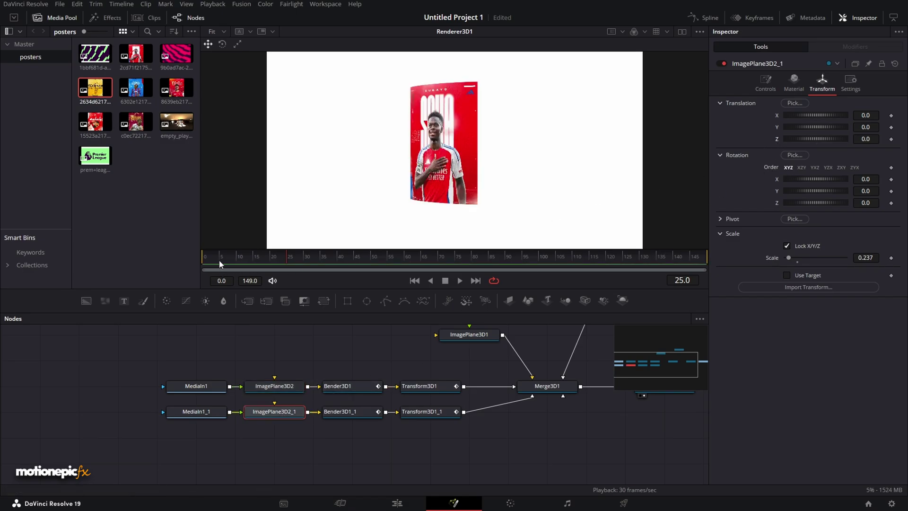
- Set ImagePlane3D2_1's Z translation to -0.001 to form the poster's back side, scrubbing the flip before and after
drag(219, 260, 186, 268)
drag(247, 264, 349, 251)
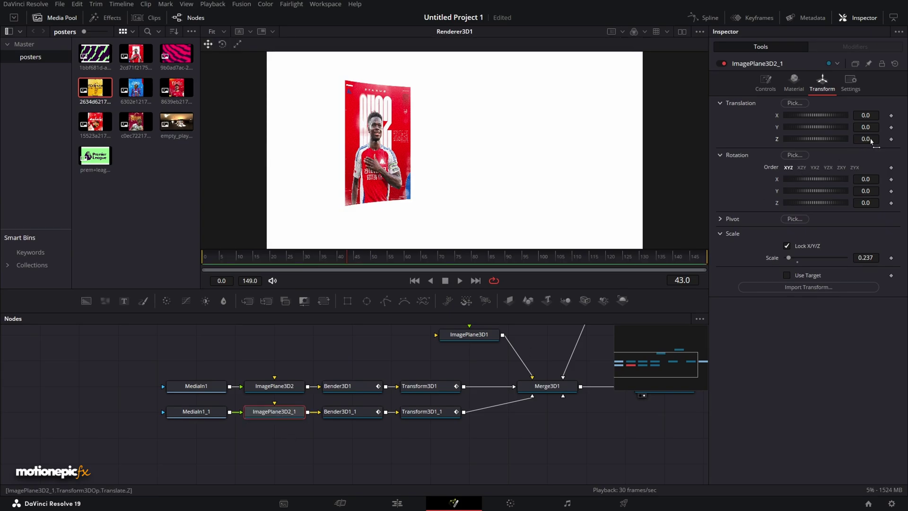
drag(871, 140, 868, 141)
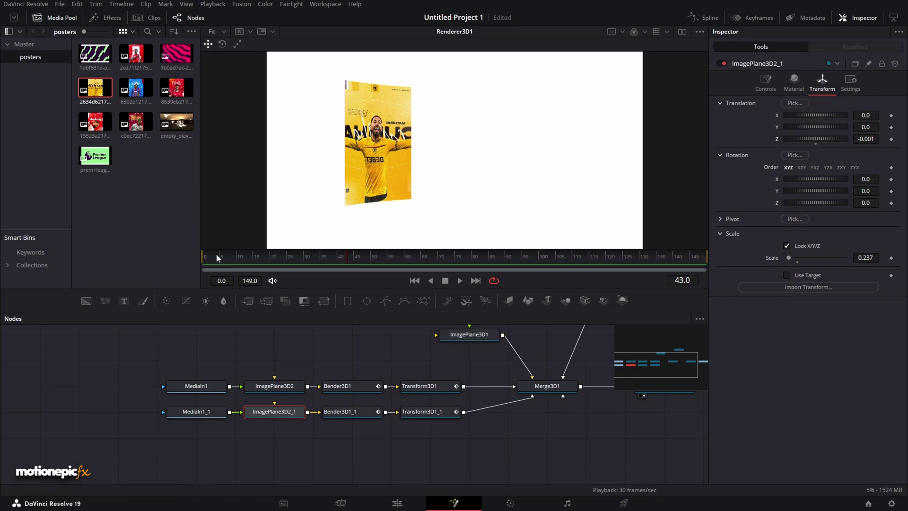
drag(213, 255, 381, 268)
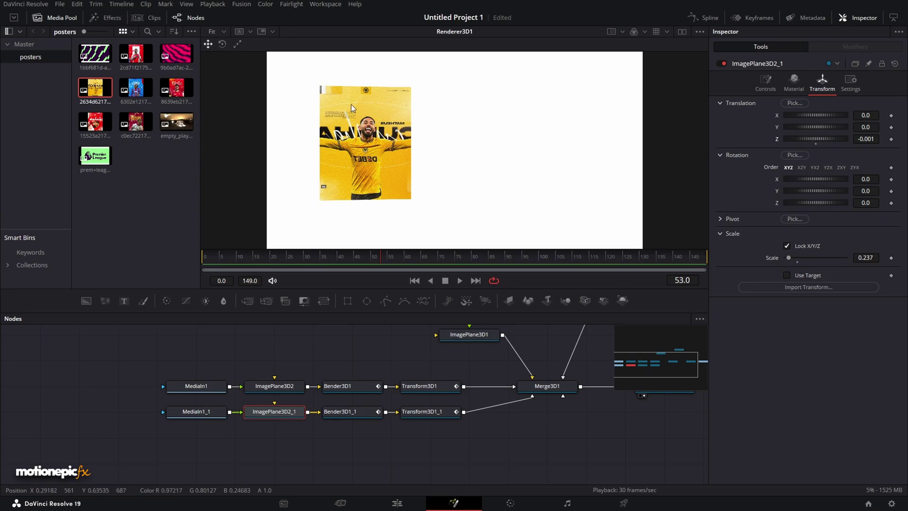
- Duplicate the MediaIn1_1 node chain, connect the copy to Merge3D1, and replace its media with the blue poster image from the posters bin
drag(167, 421, 463, 431)
right_click(428, 415)
click(453, 257)
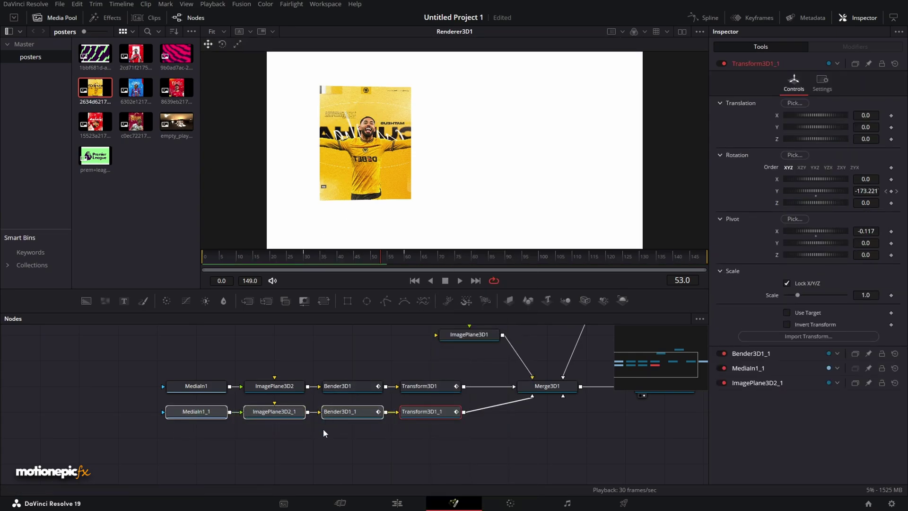
right_click(323, 432)
click(351, 417)
drag(337, 440, 563, 398)
drag(136, 88, 207, 443)
click(531, 263)
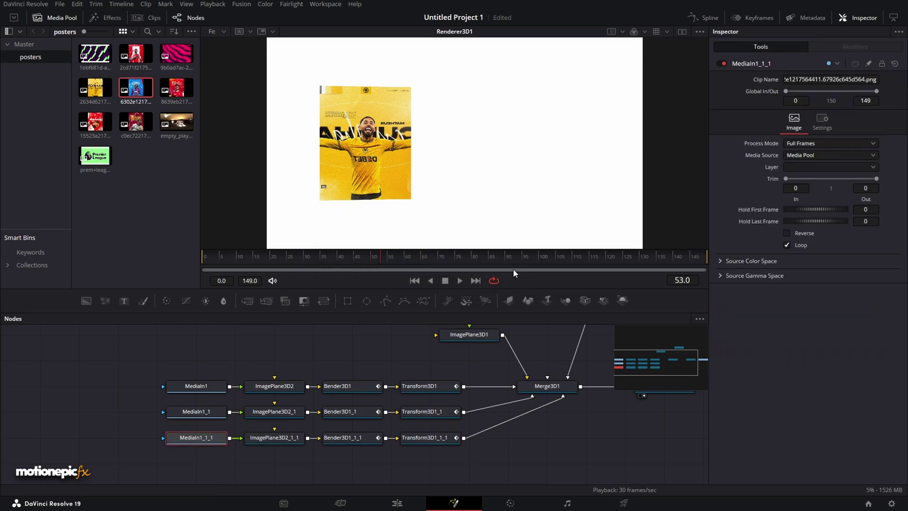
- Shift all keyframes of Bender3D1_1_1 and Transform3D1_1_1 20 frames later so the second page flip starts at frame 20
drag(346, 459, 432, 437)
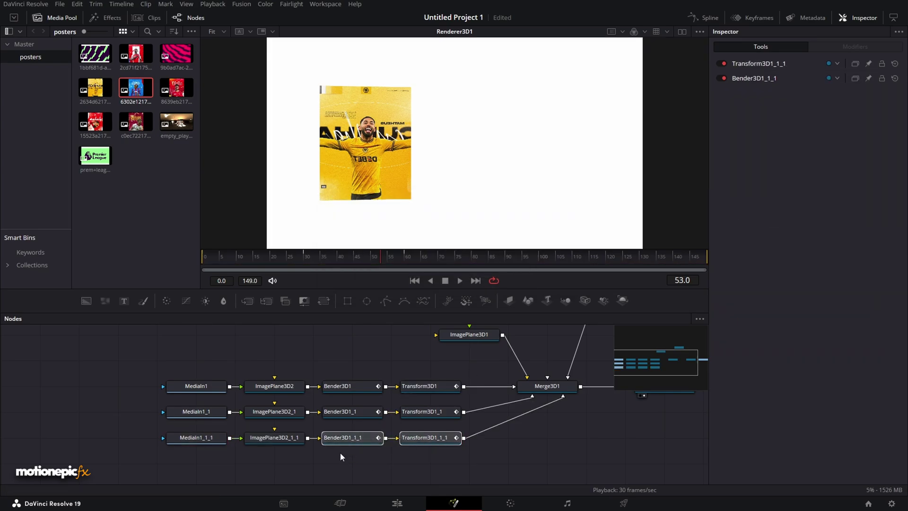
click(739, 20)
click(376, 343)
click(376, 366)
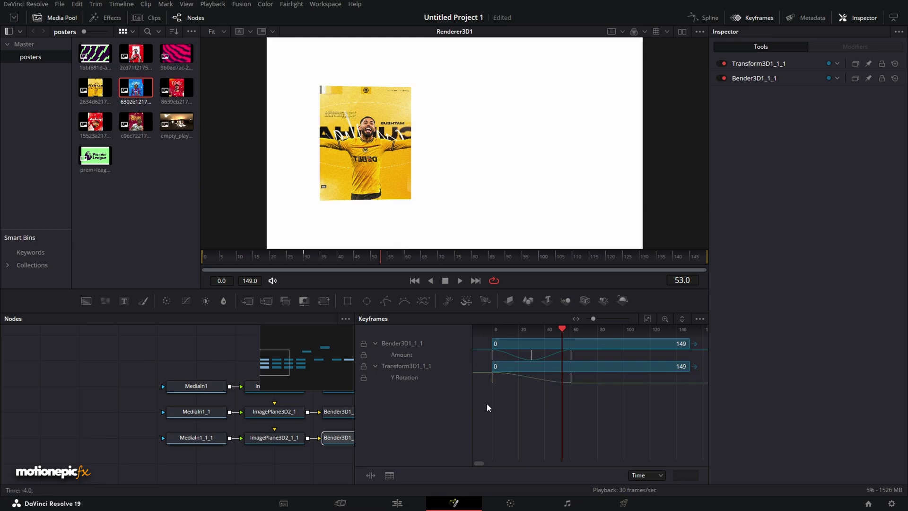
drag(625, 363, 624, 354)
drag(493, 357, 519, 359)
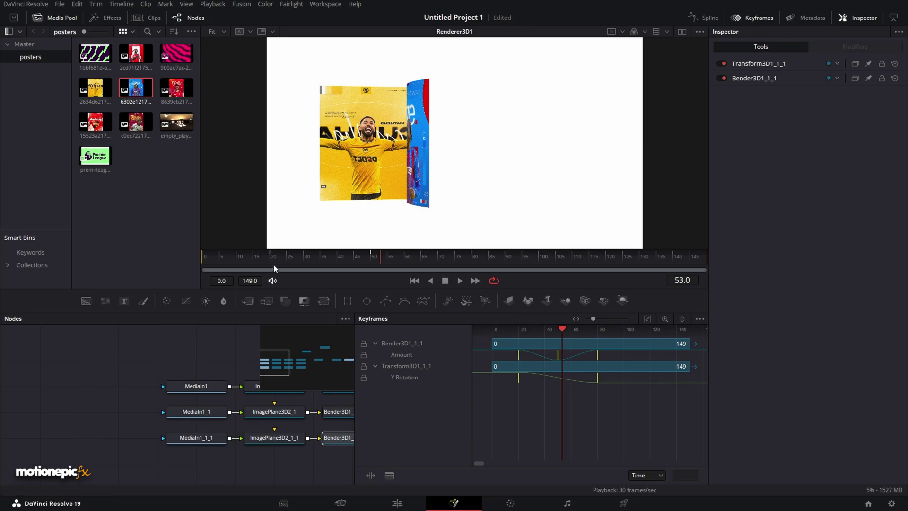
- Play the animation from the first frame to check the staggered flips, stop it, and hide the keyframe editor
key(Home)
click(138, 367)
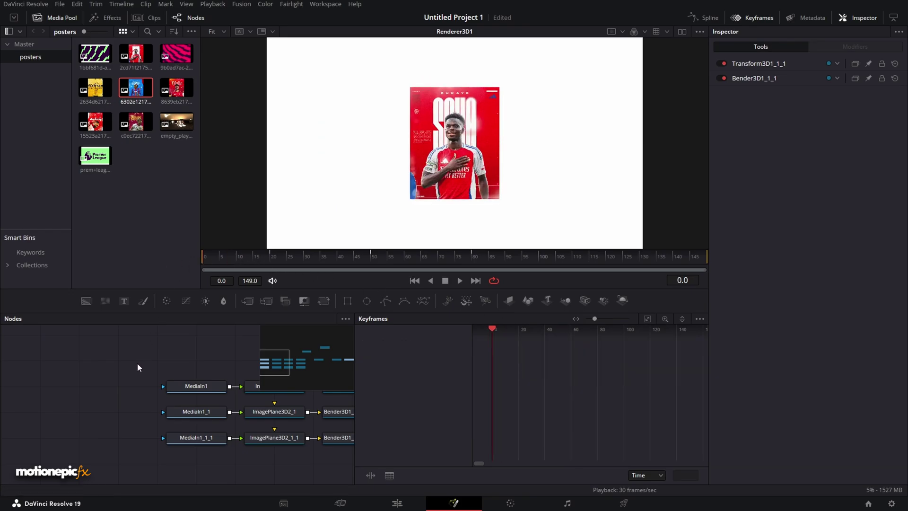
click(460, 281)
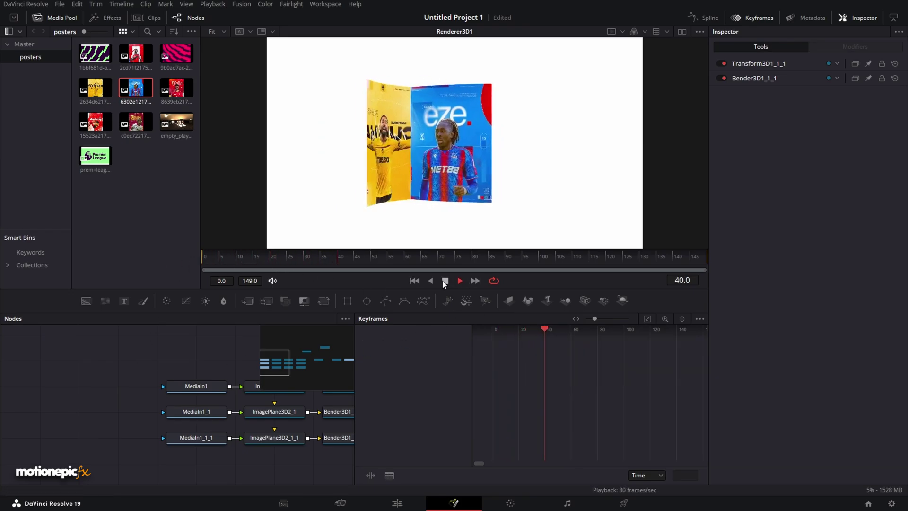
click(445, 281)
click(742, 17)
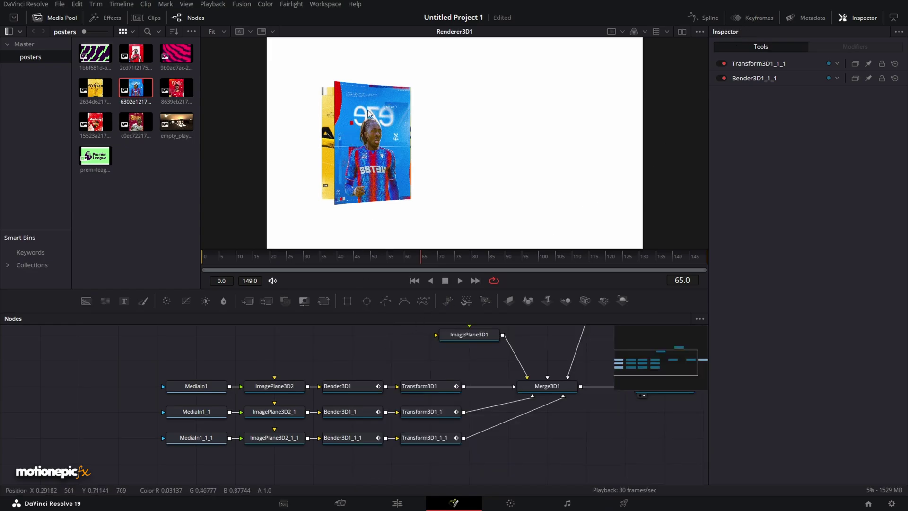
- Duplicate the MediaIn1_1_1 node chain into Merge3D1 and replace the copy's media with the red 8639eb217... poster image
scroll(281, 377, down, 2)
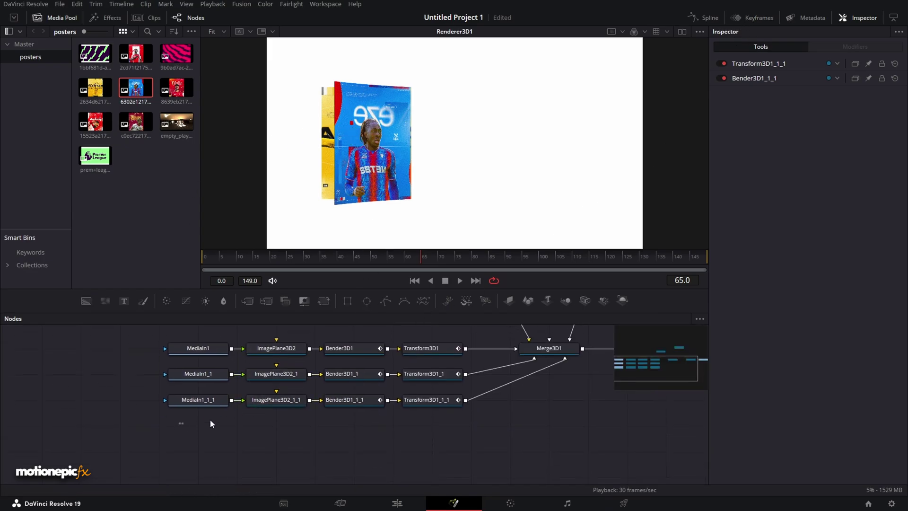
drag(209, 421, 458, 408)
right_click(434, 402)
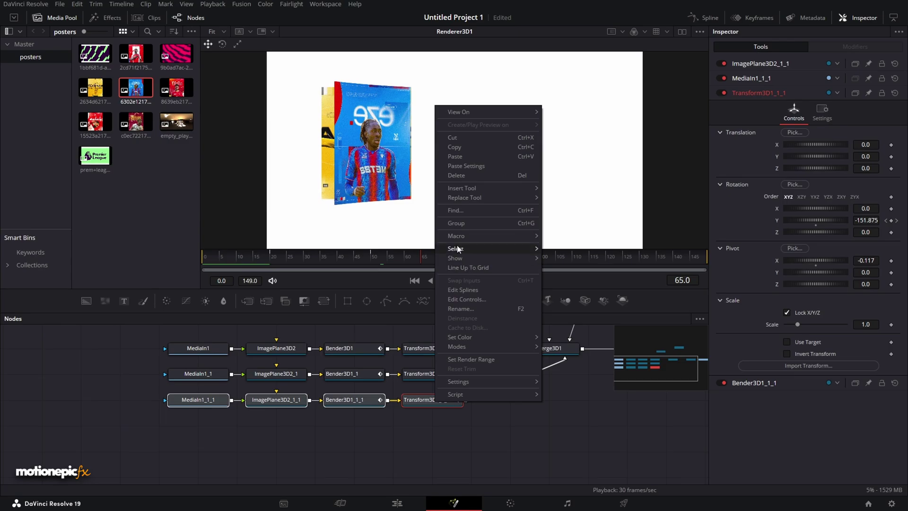
click(454, 147)
right_click(253, 437)
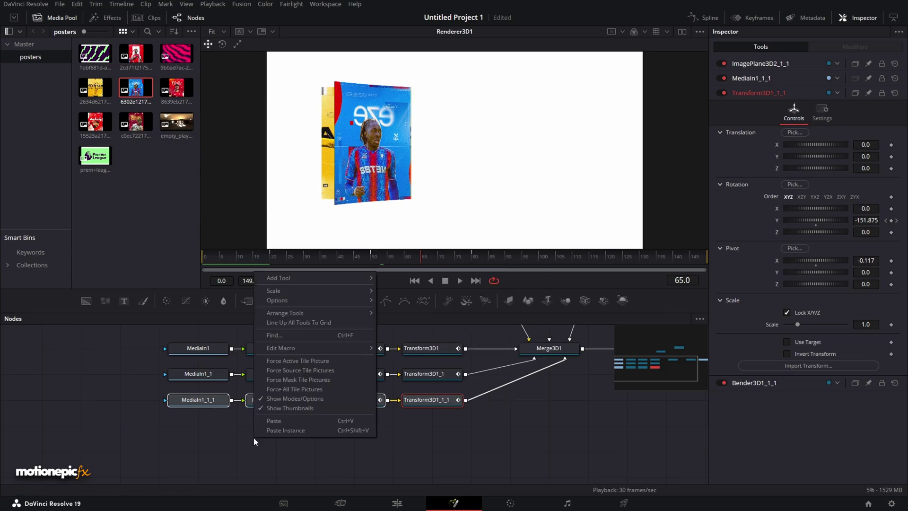
click(274, 420)
drag(261, 430, 544, 348)
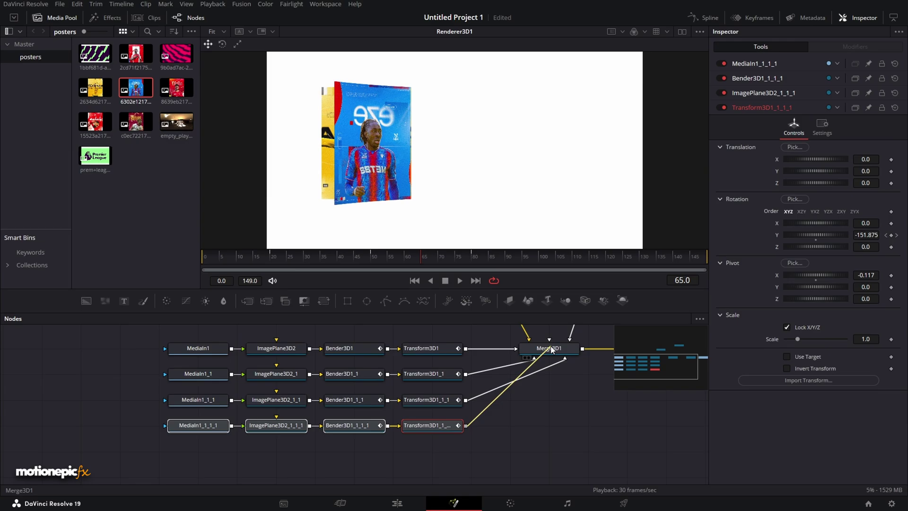
click(498, 435)
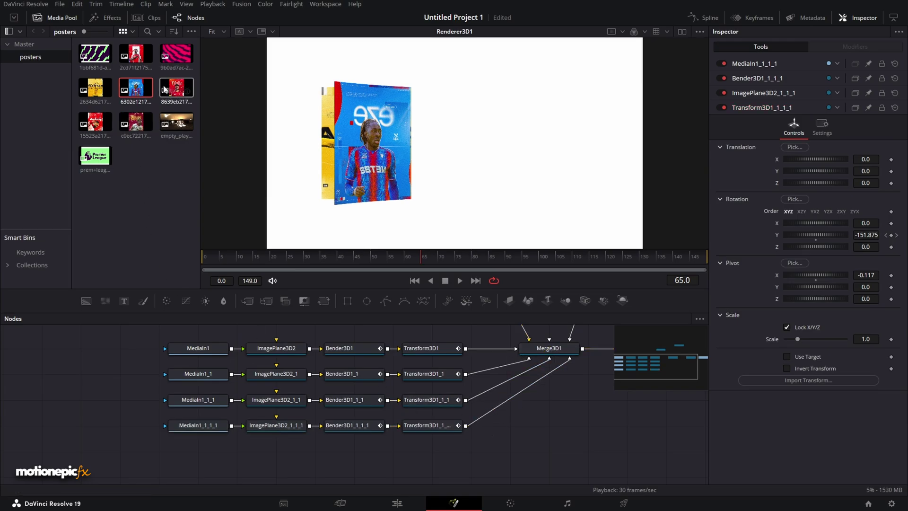
drag(176, 87, 201, 430)
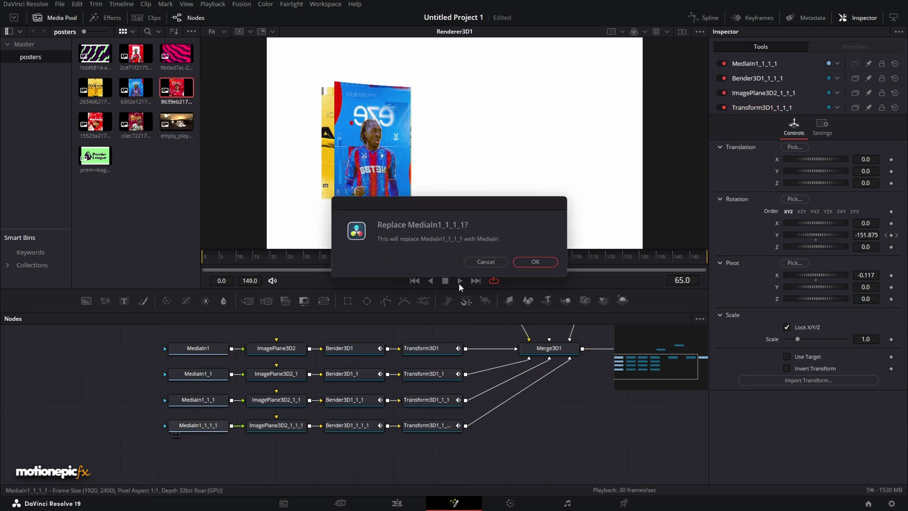
click(530, 262)
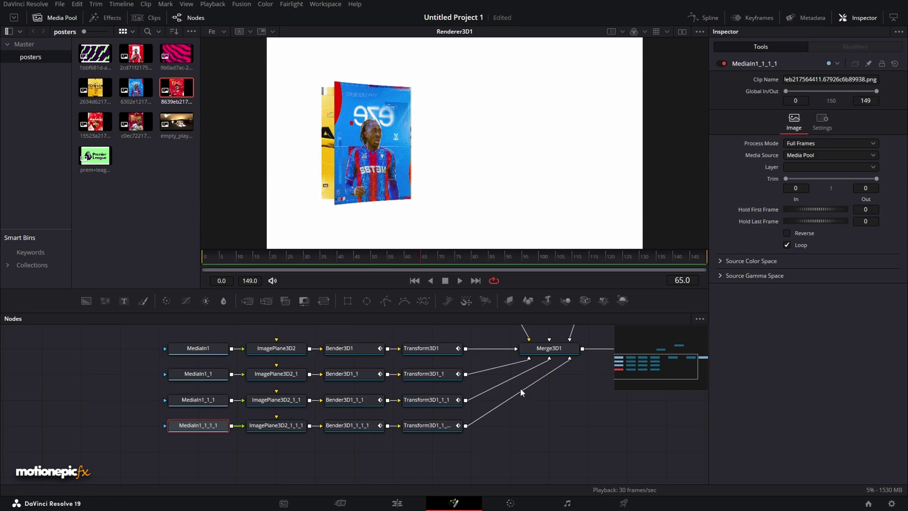
- Set ImagePlane3D2_1_1_1's Z translation to -0.002 after trying 0.0 and -0.001, scrubbing the flip to compare
click(278, 427)
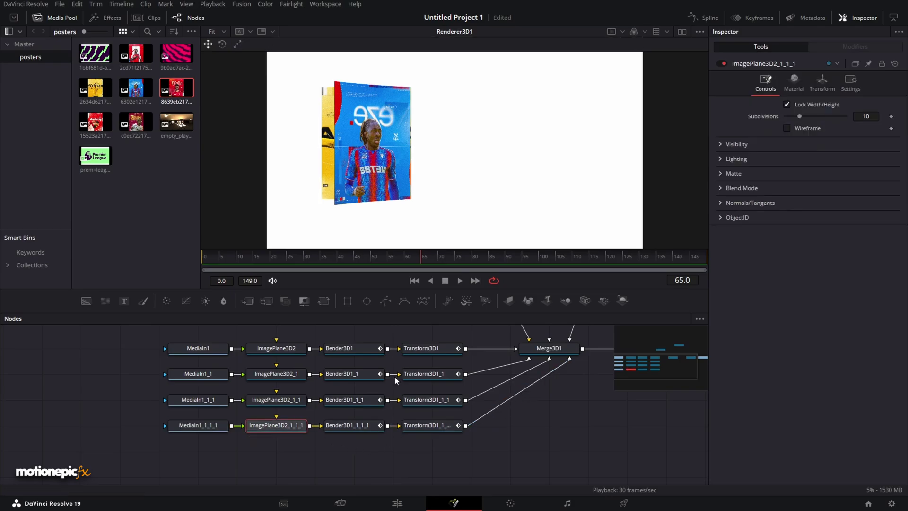
click(823, 83)
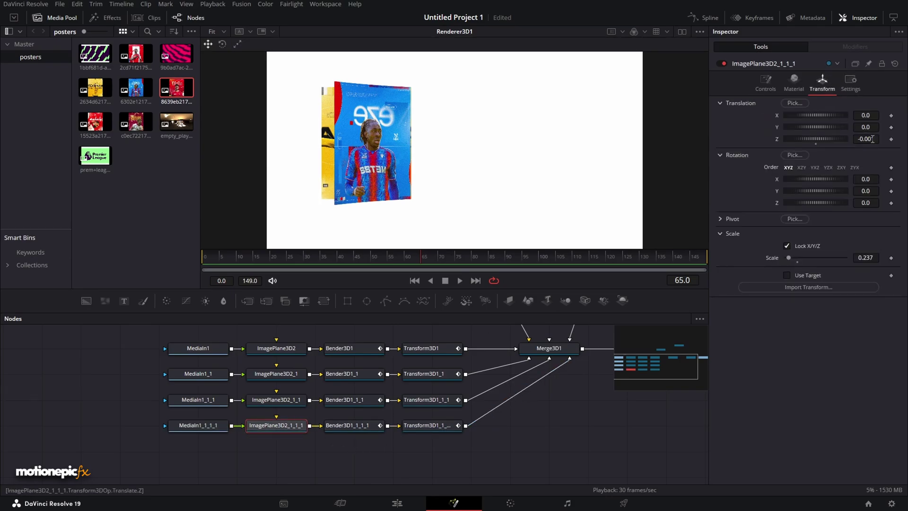
drag(367, 260, 409, 270)
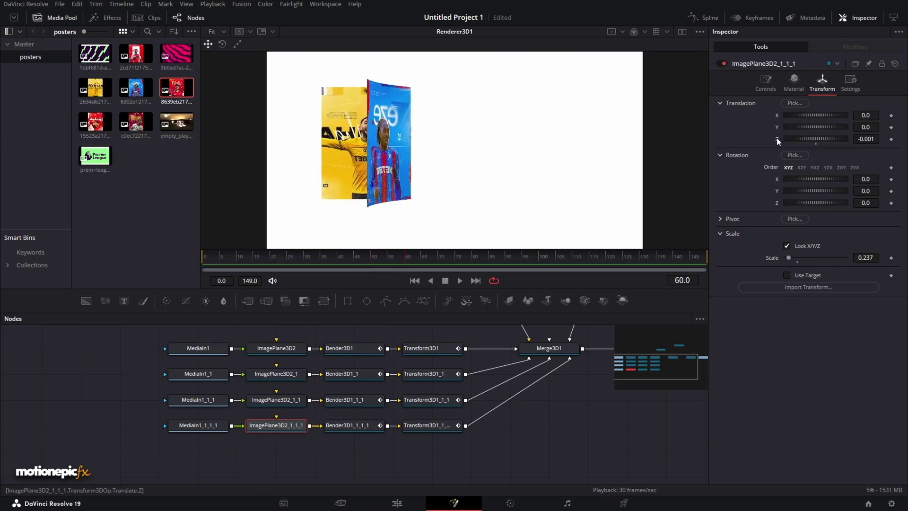
key(ctrl+z)
click(331, 257)
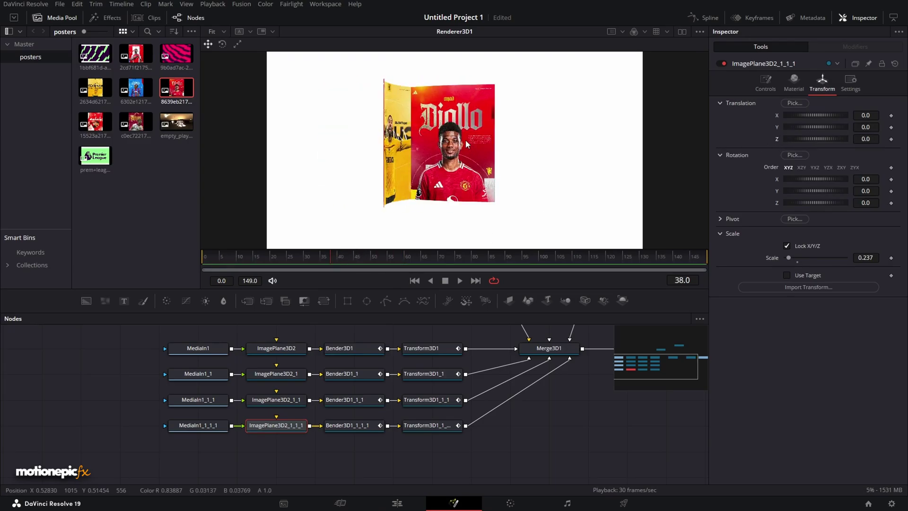
key(ctrl+shift+z)
drag(326, 259, 410, 266)
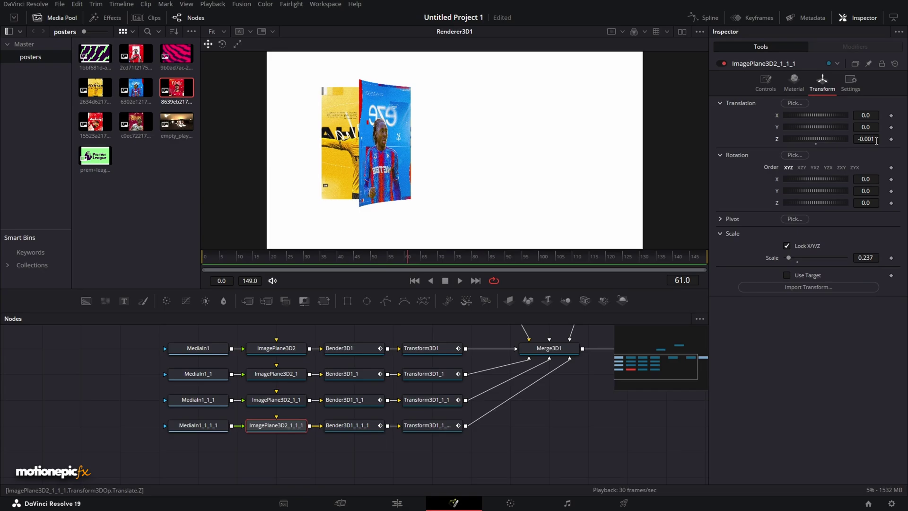
drag(876, 142, 874, 142)
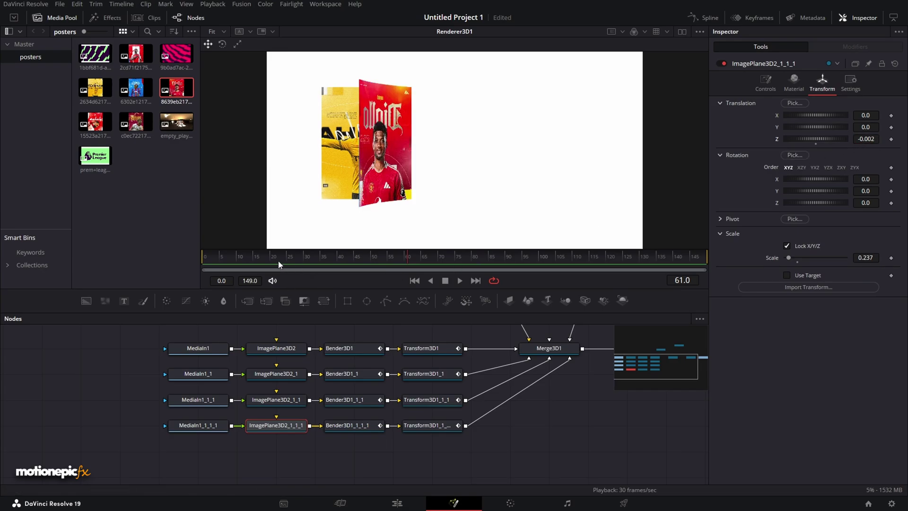
mouse_move(279, 265)
mouse_down()
mouse_move(205, 265)
mouse_move(286, 265)
mouse_up()
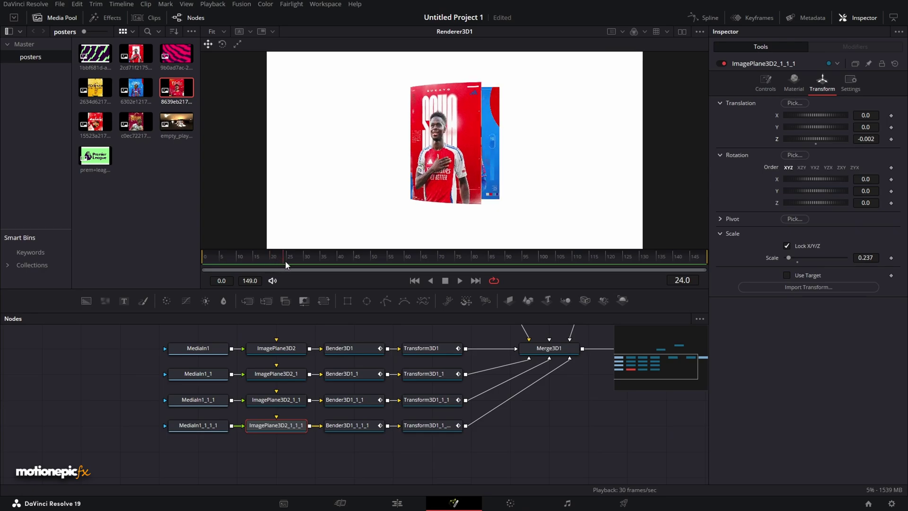
- Reset ImagePlane3D2_1_1's Z translation to 0.0 and scrub back to the first frame to check the poster order
click(197, 400)
click(276, 401)
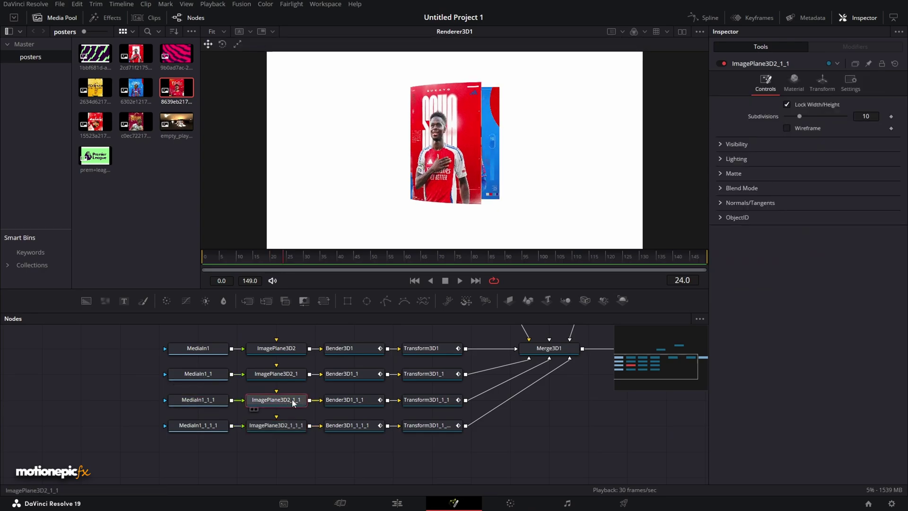
click(823, 82)
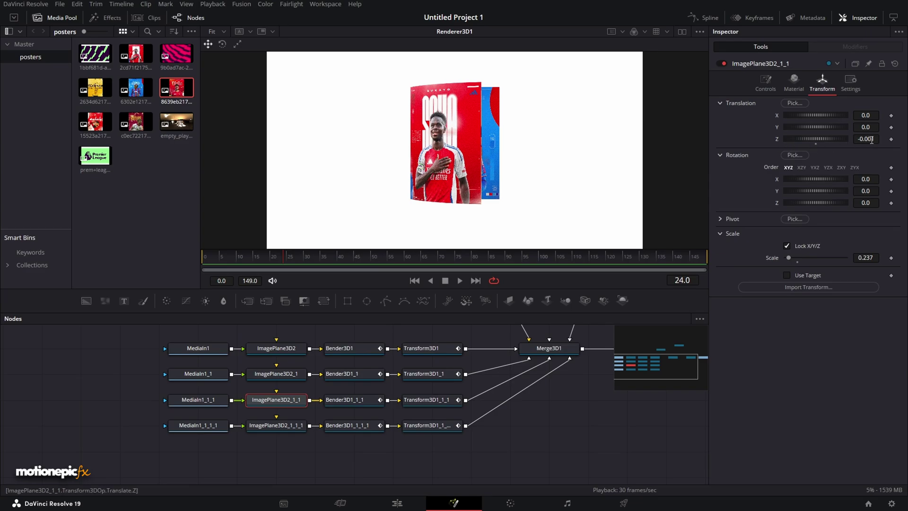
double_click(779, 139)
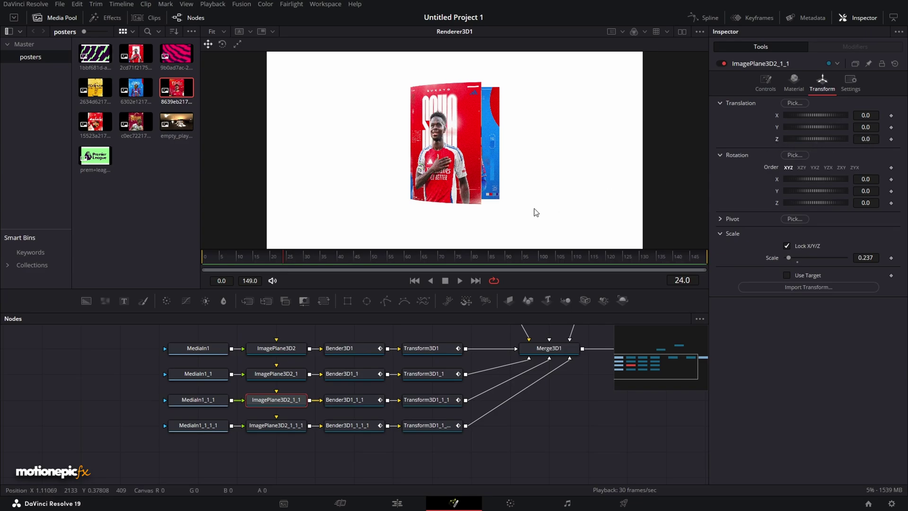
drag(282, 258, 184, 261)
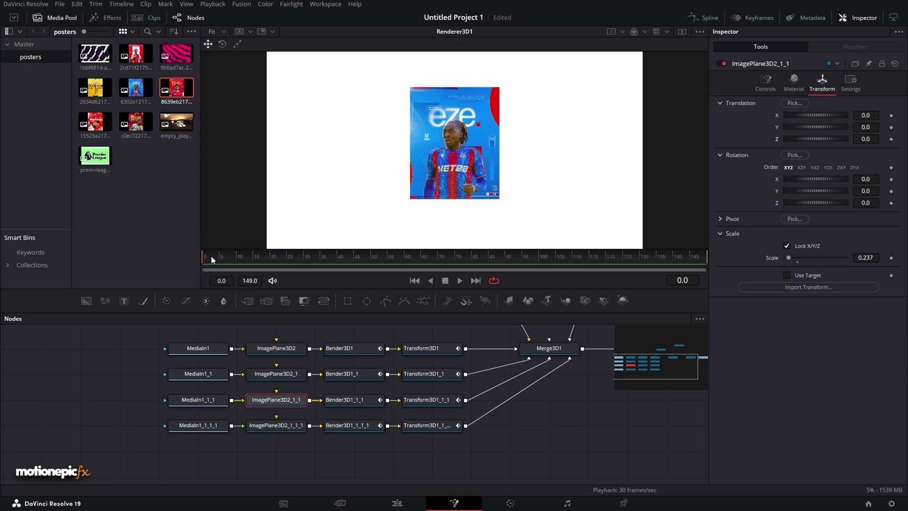
- Set MediaIn1_1_1's Global In to frame 1 and scrub through both page flips to check them
click(276, 348)
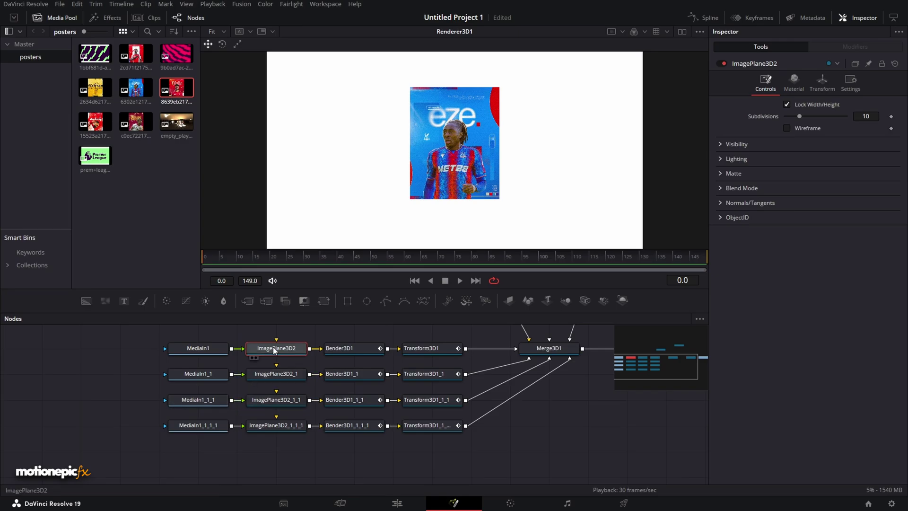
click(207, 424)
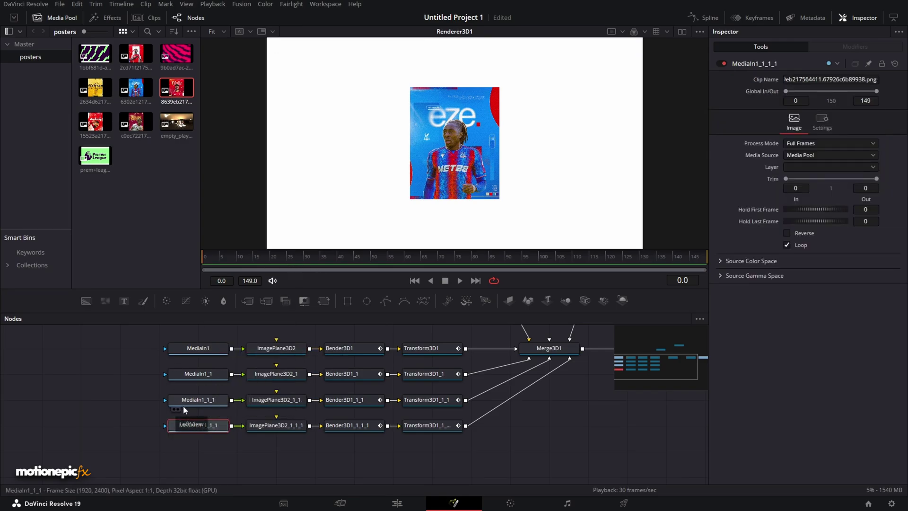
click(198, 400)
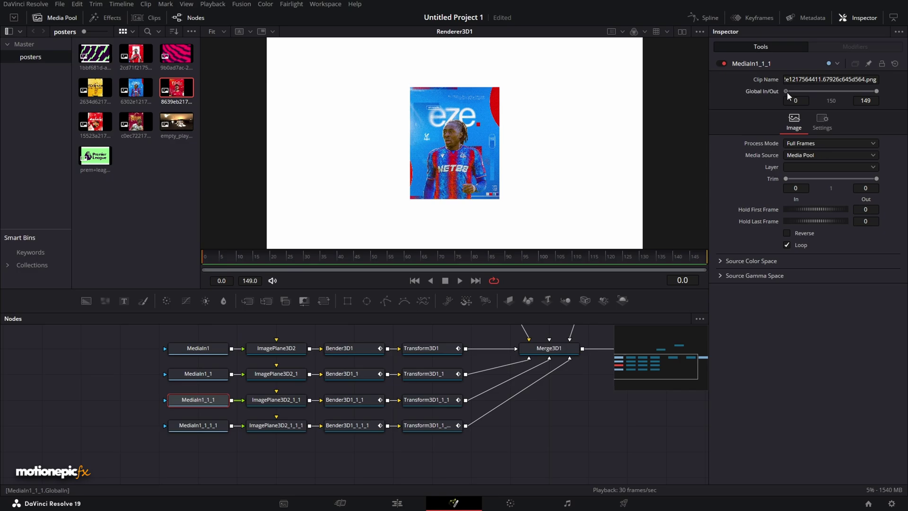
drag(788, 94, 789, 95)
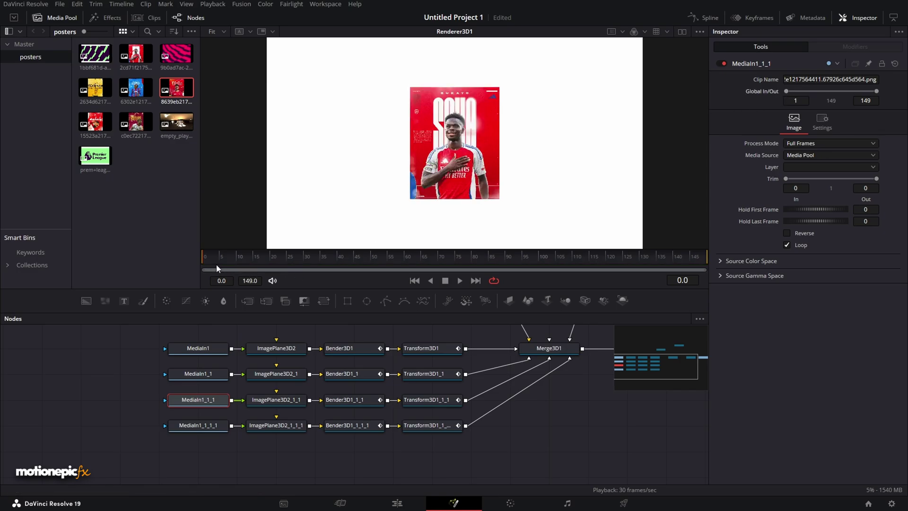
drag(198, 263, 451, 268)
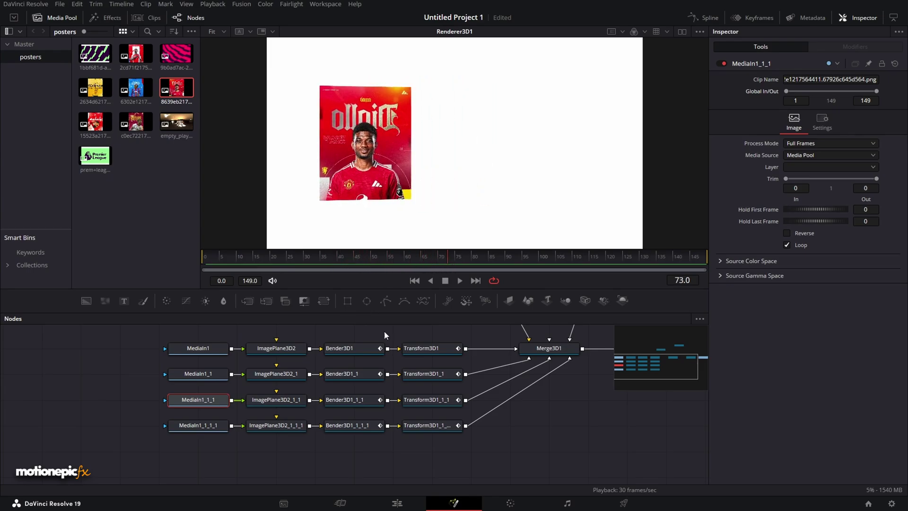
- Duplicate the MediaIn1_1_1_1 node chain below the existing ones and connect the copy to Merge3D1
scroll(384, 335, down, 2)
scroll(384, 335, right, 2)
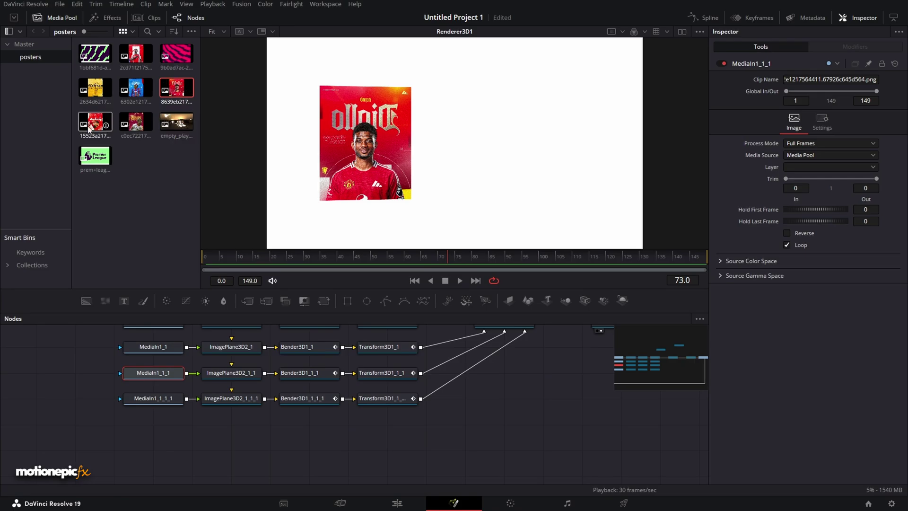
drag(116, 389, 401, 401)
right_click(398, 400)
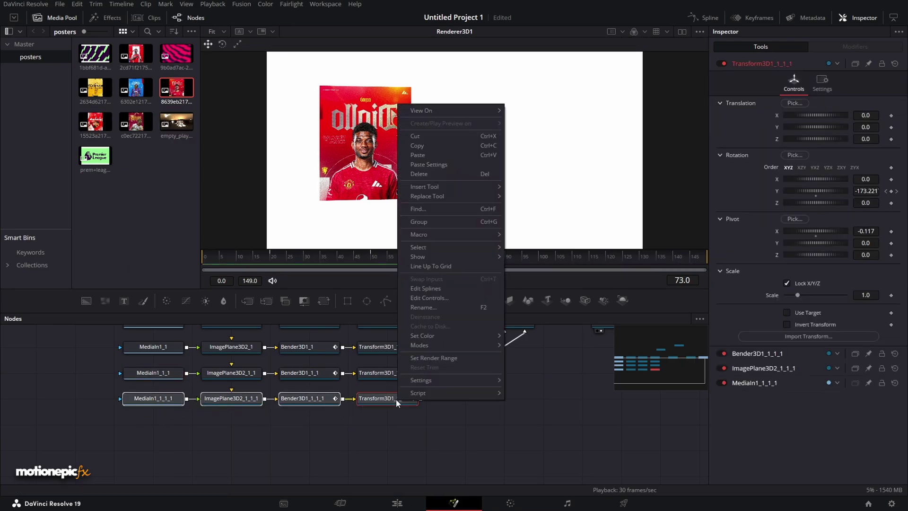
click(424, 145)
right_click(263, 447)
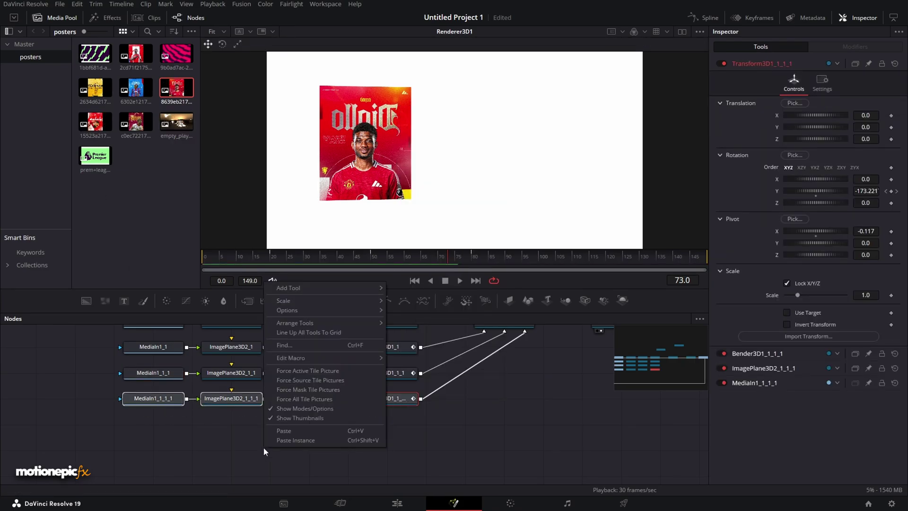
click(291, 430)
drag(294, 450, 514, 351)
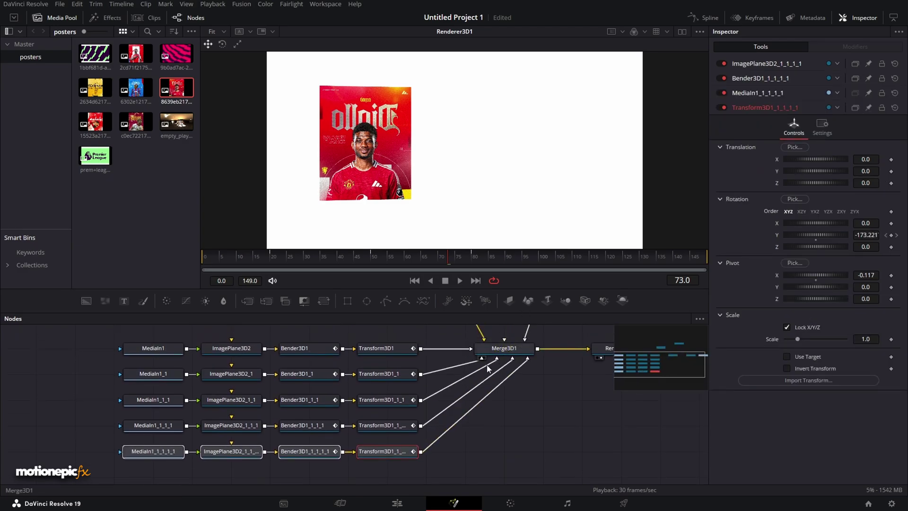
- Shift the Bender3D1_1_1_1_1 Amount and Transform3D1_1_1_1_1 Y Rotation keyframes later in time and scrub through the staggered flip
scroll(466, 385, down, 2)
click(377, 430)
drag(307, 428, 382, 405)
click(752, 17)
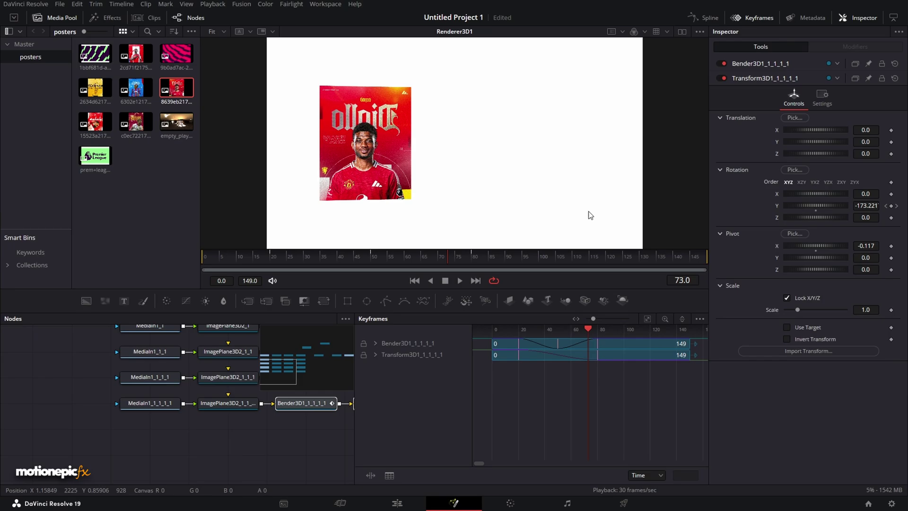
click(375, 343)
click(375, 365)
drag(503, 396, 642, 359)
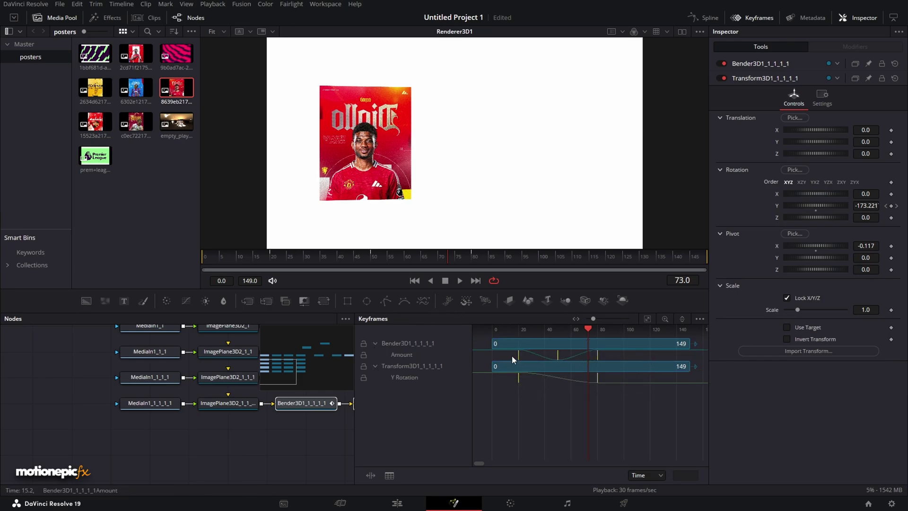
drag(516, 358, 546, 363)
drag(275, 259, 421, 260)
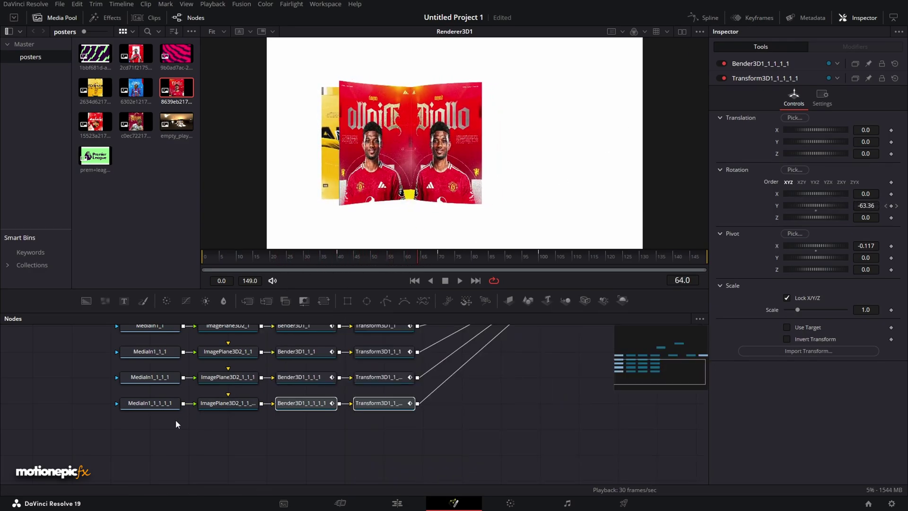
- Replace the MediaIn1_1_1_1_1 source with the red Salah poster and scrub the flips to check it
drag(95, 122, 150, 403)
click(535, 262)
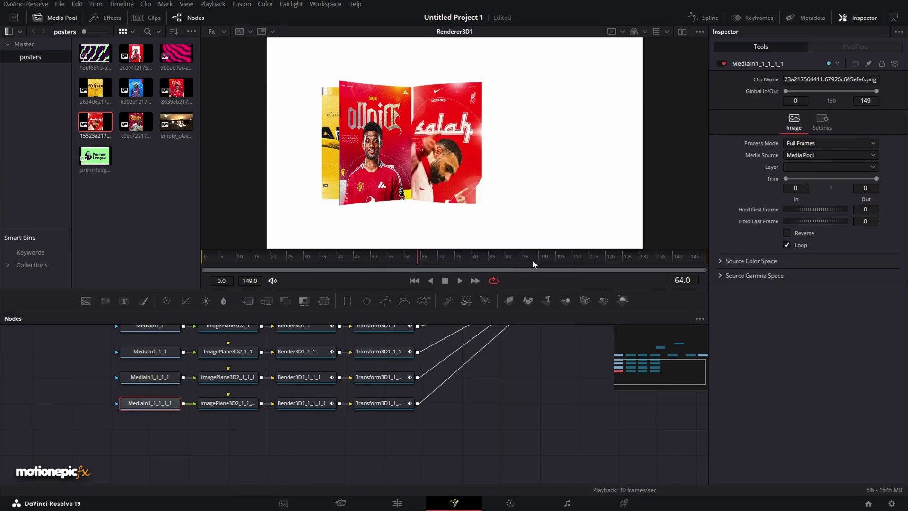
drag(225, 263, 350, 275)
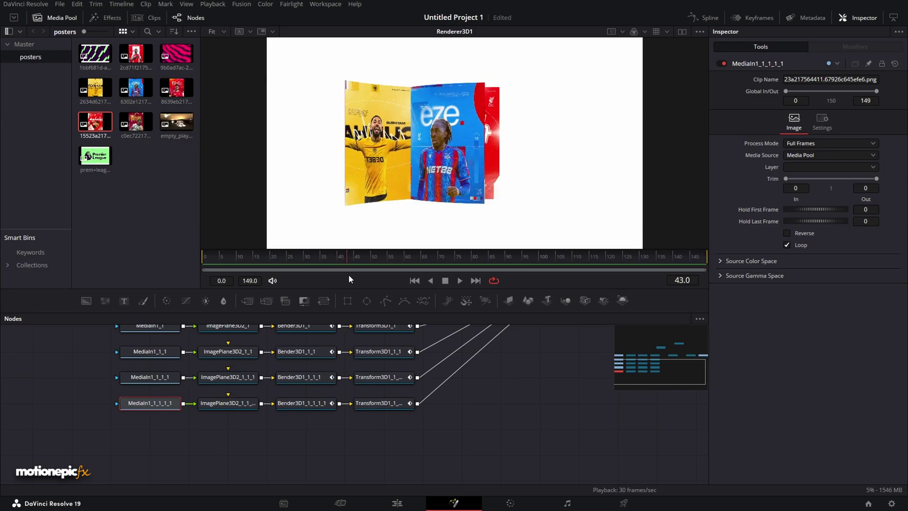
- Set ImagePlane3D2_1_1_1_1's Z translation to -0.003 after trying 0.0, scrubbing the flips to compare
click(229, 404)
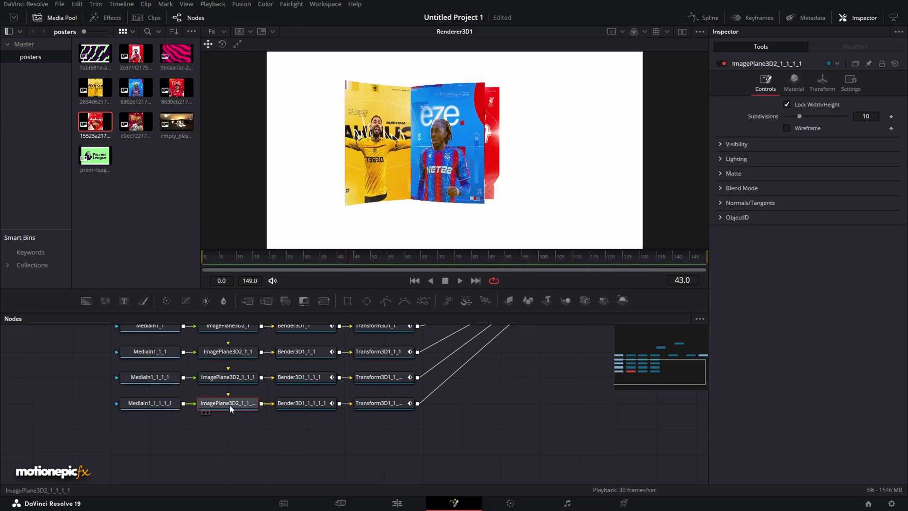
click(823, 81)
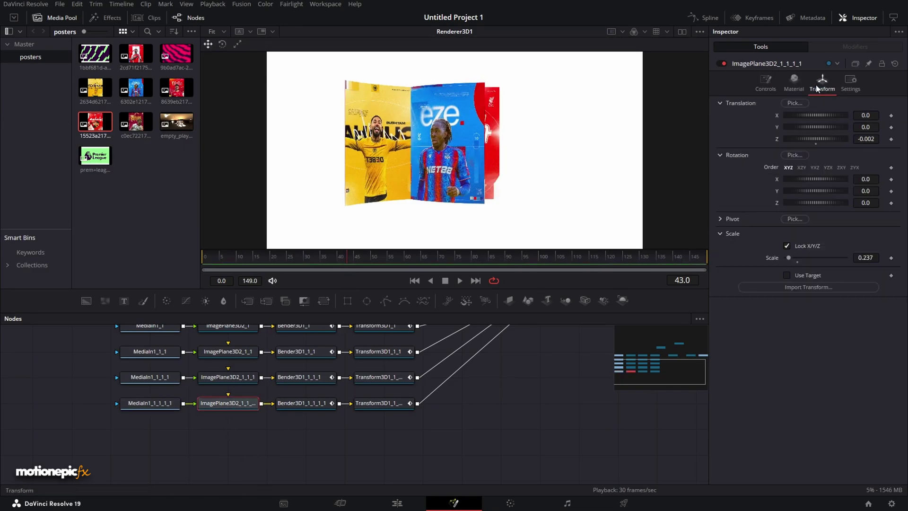
double_click(778, 142)
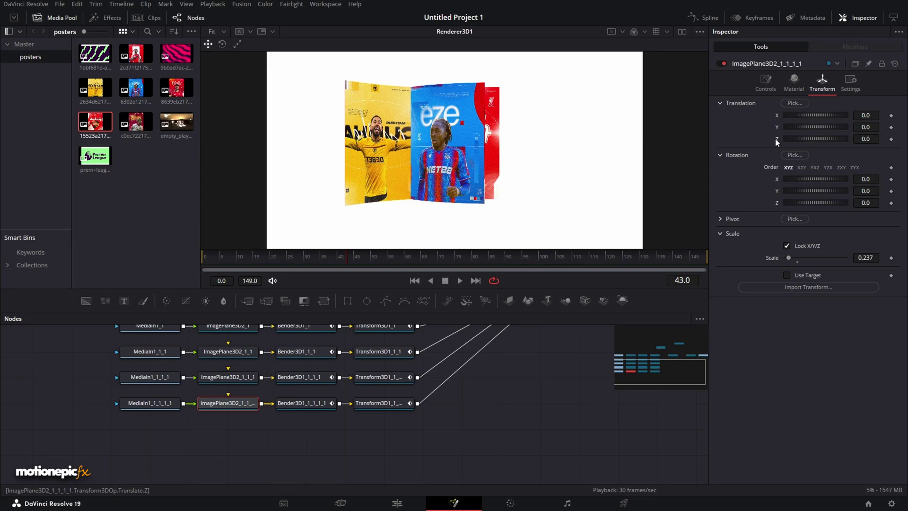
drag(324, 259, 531, 266)
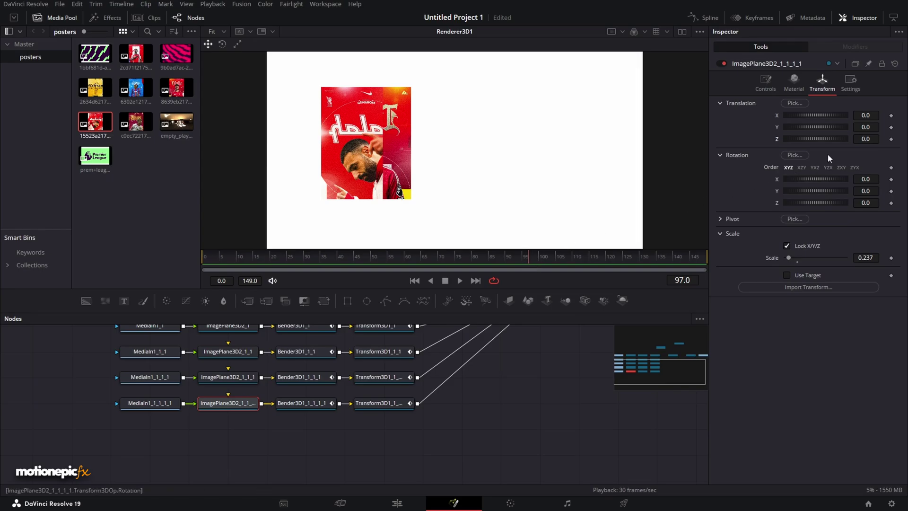
drag(869, 139, 865, 139)
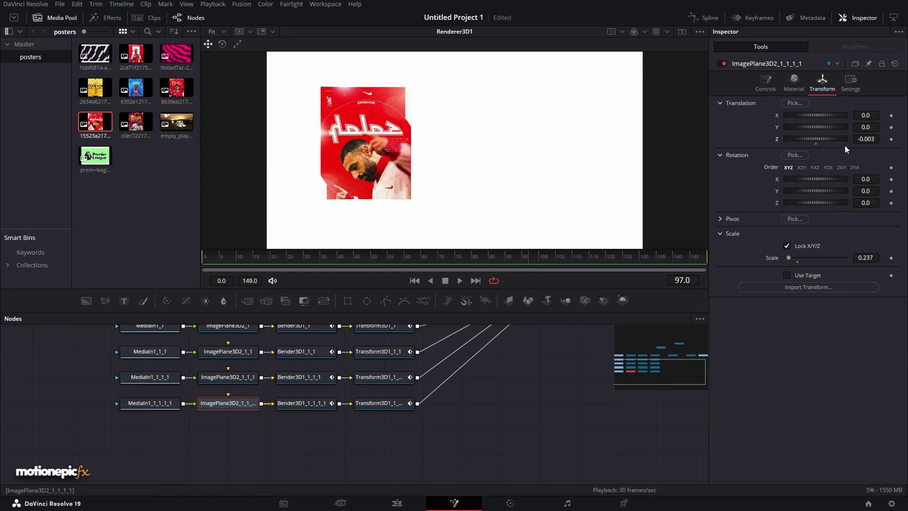
click(203, 262)
drag(202, 263, 349, 268)
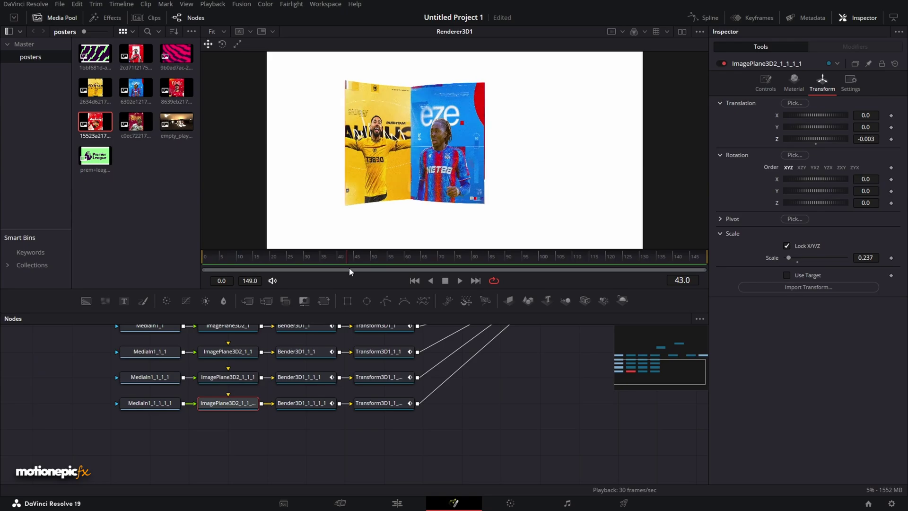
- Inspect Merge3D1 from the side in 3D and set the white ImagePlane3D1's Z translation to -0.005, behind the posters
scroll(419, 430, up, 3)
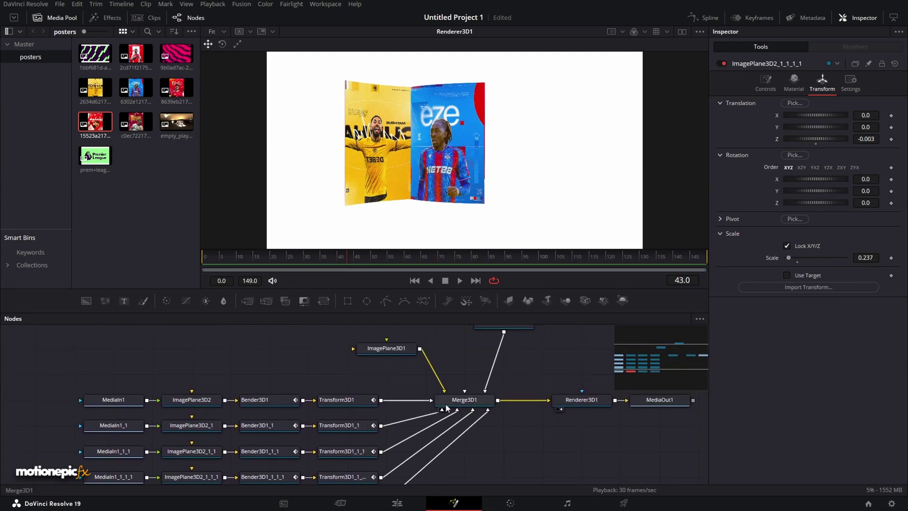
click(466, 399)
key(1)
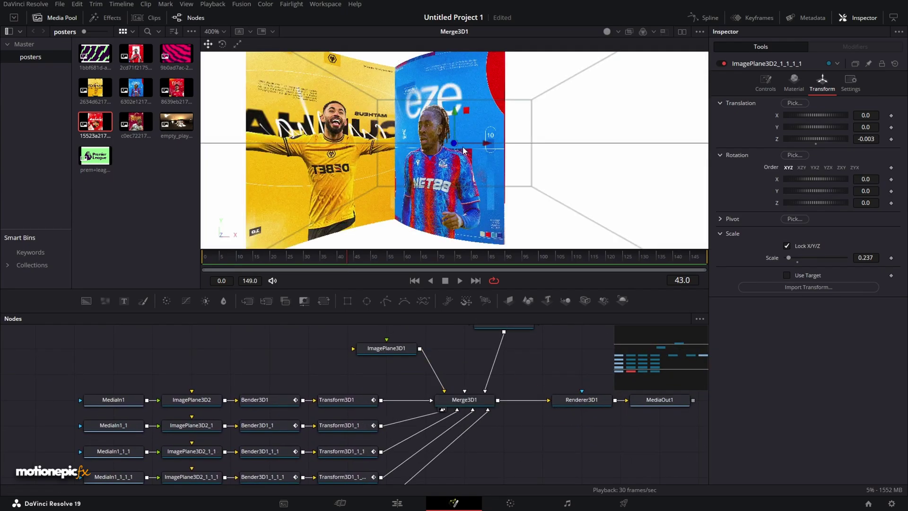
scroll(461, 152, down, 2)
drag(403, 142, 469, 165)
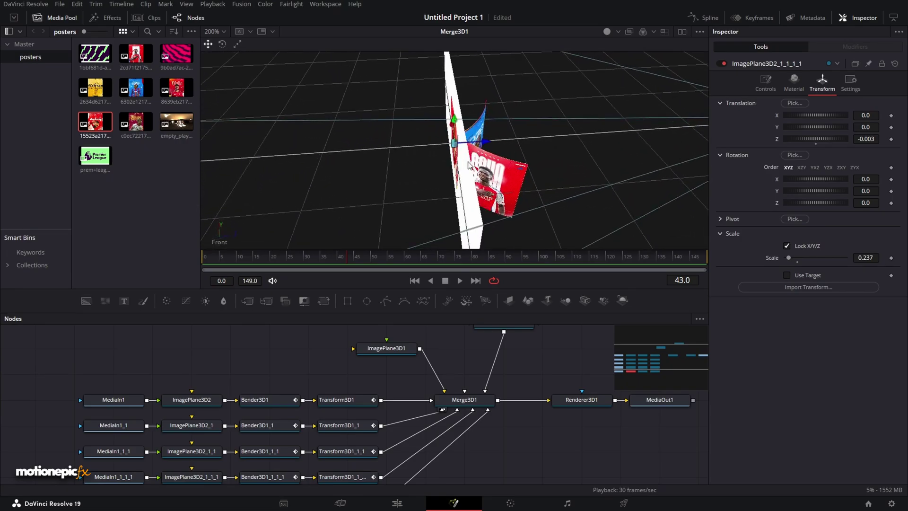
click(391, 352)
click(823, 81)
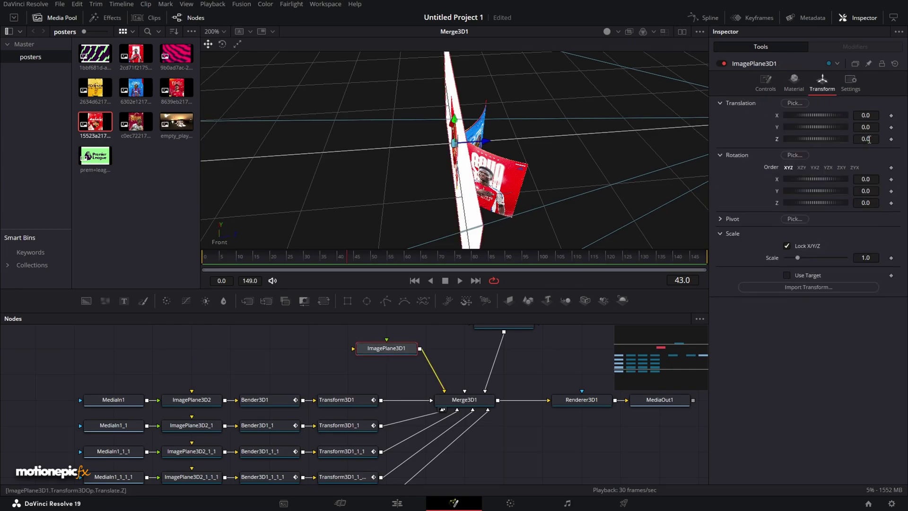
drag(869, 141, 864, 141)
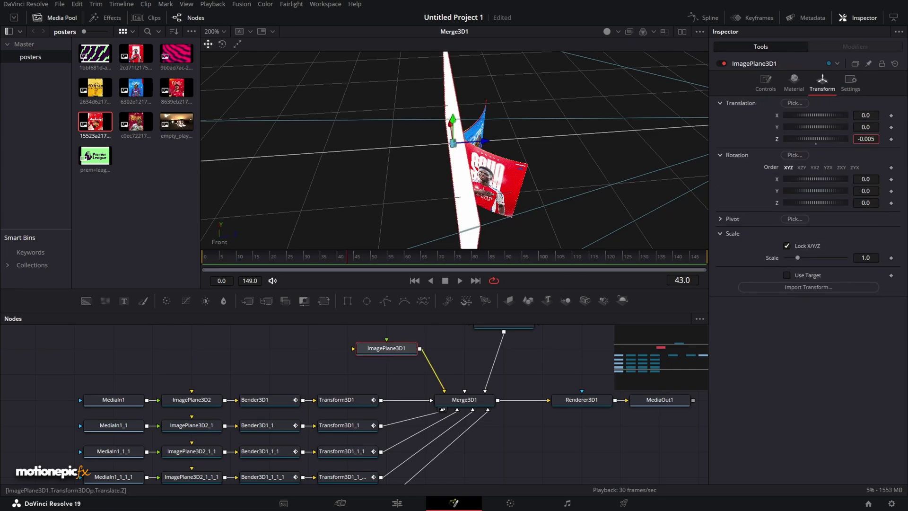
- Display MediaOut1 in the viewer and scrub through the page flips to check the poster layering and orientation
drag(612, 405, 514, 92)
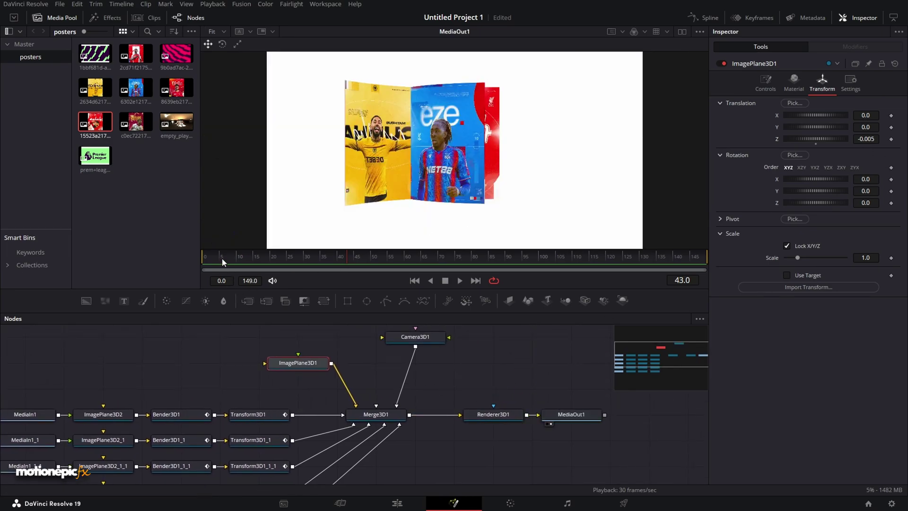
drag(223, 257, 547, 280)
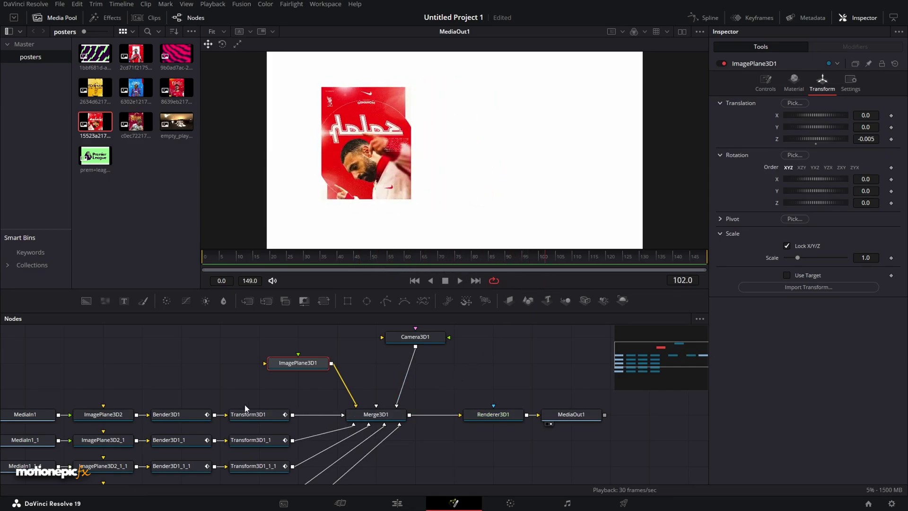
drag(404, 371, 369, 388)
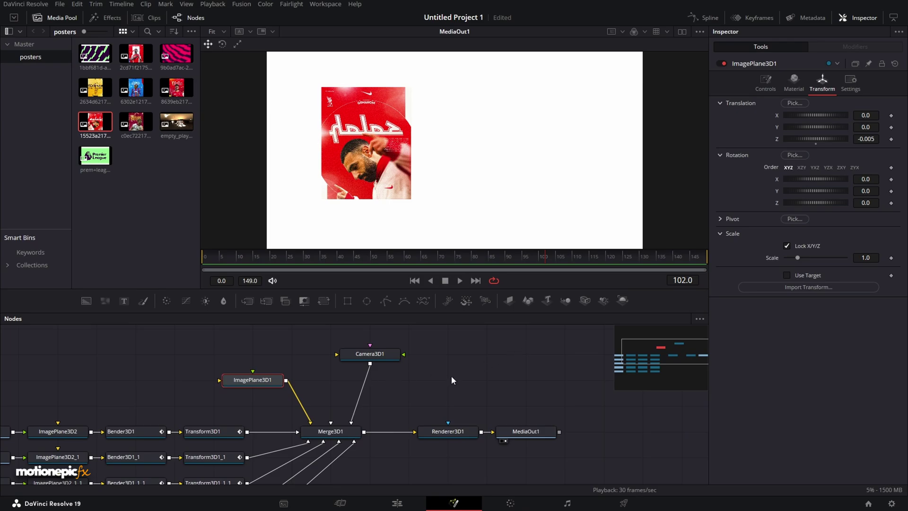
scroll(453, 380, down, 3)
scroll(453, 380, left, 3)
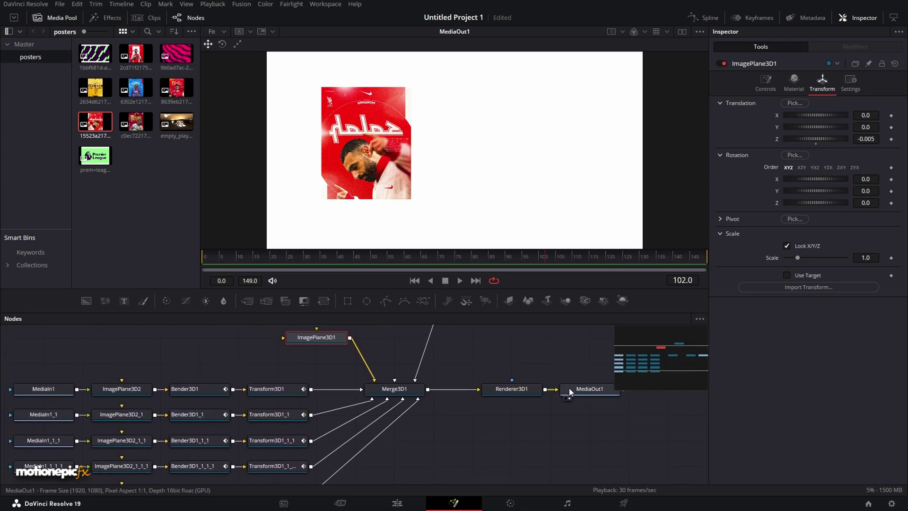
drag(225, 258, 365, 266)
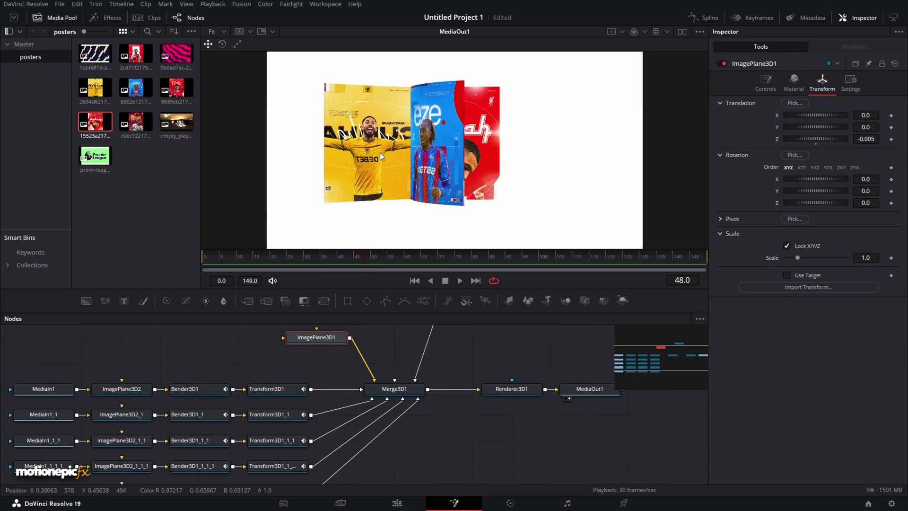
- Set ImagePlane3D2_1's Y rotation to 180 so the yellow back-side poster is no longer mirrored
scroll(260, 394, left, 3)
scroll(260, 394, down, 1)
click(233, 396)
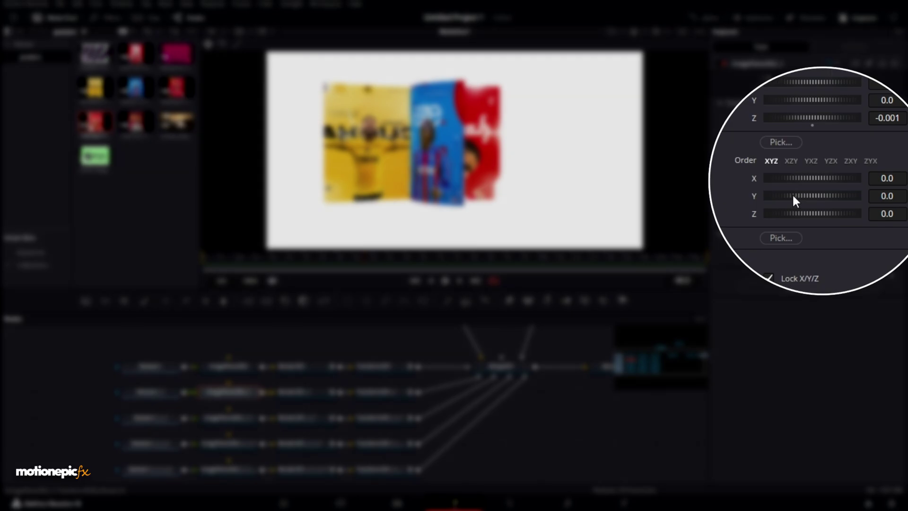
click(866, 191)
text(180)
key(Return)
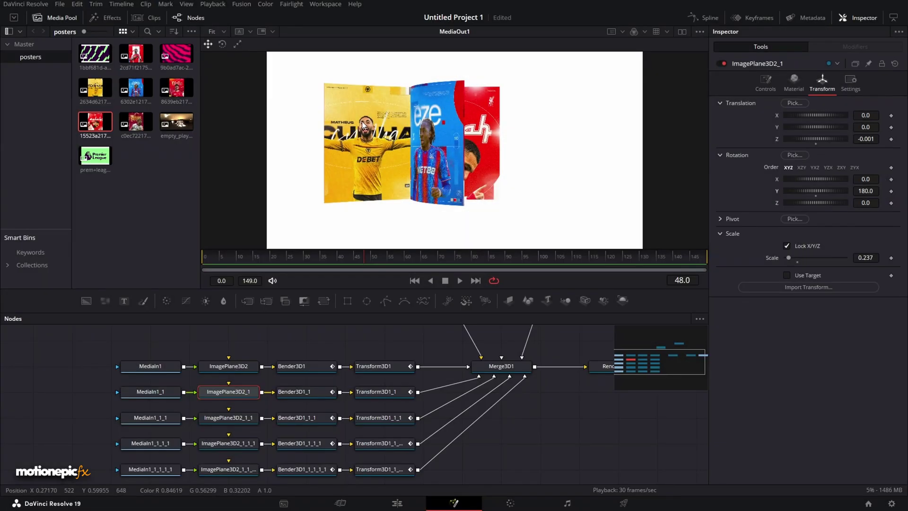
- Give ImagePlane3D2_1_1_1, the back side showing the Diallo poster, the same Y rotation of 180
click(870, 192)
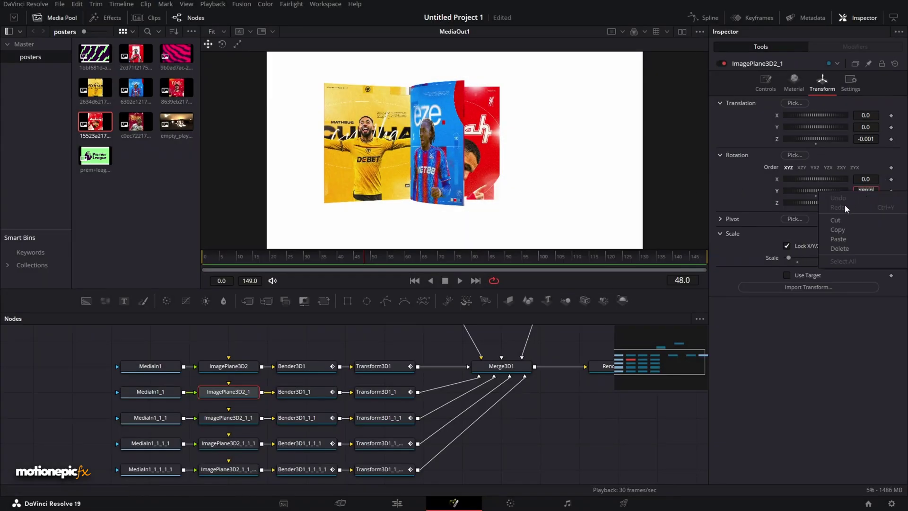
click(222, 419)
click(220, 445)
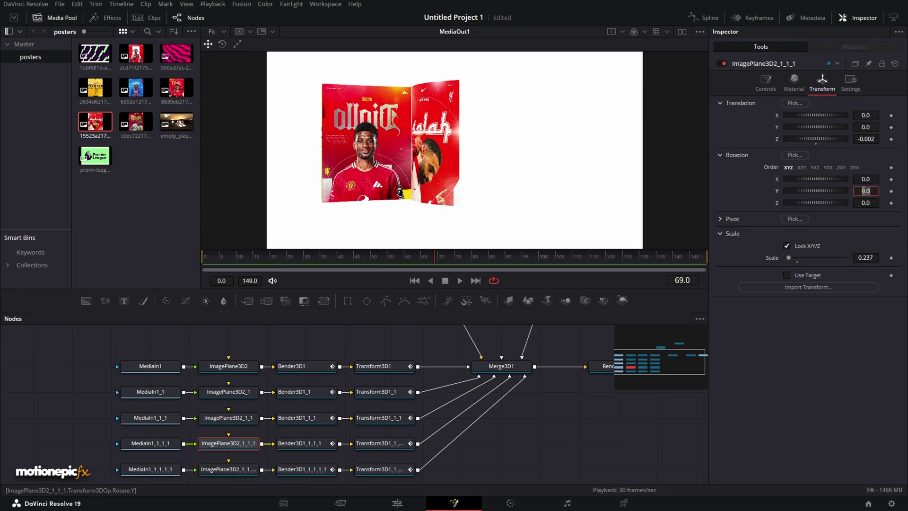
text(180)
key(Return)
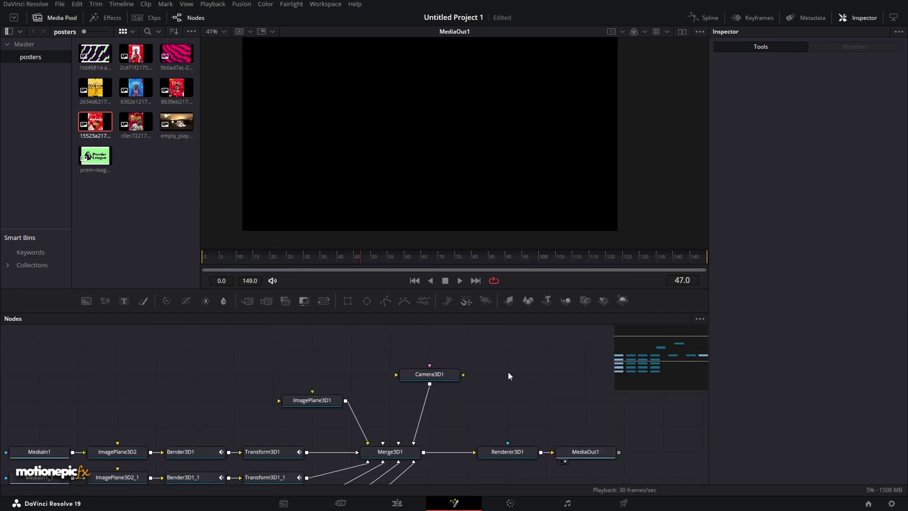
- Add a SpotLight connected to Merge3D1 and check the lighting and shadow options of Renderer3D1
drag(603, 301, 415, 445)
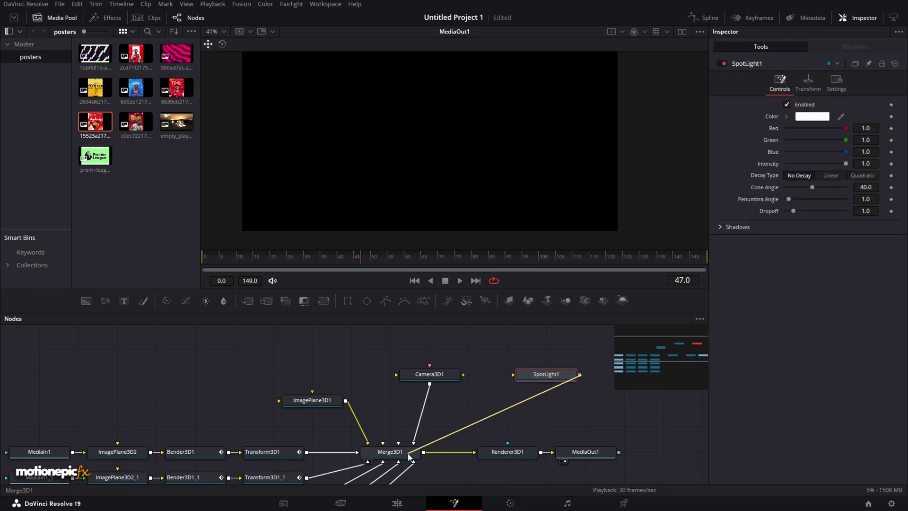
click(503, 452)
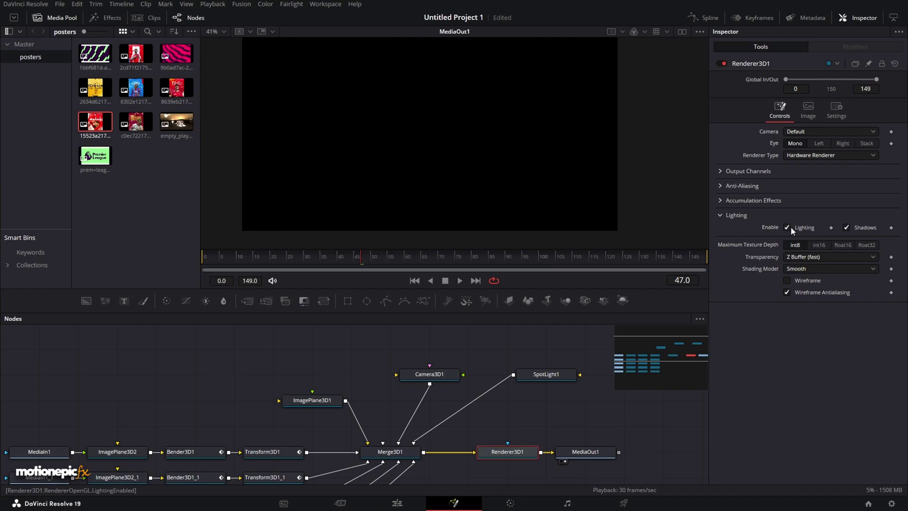
click(551, 373)
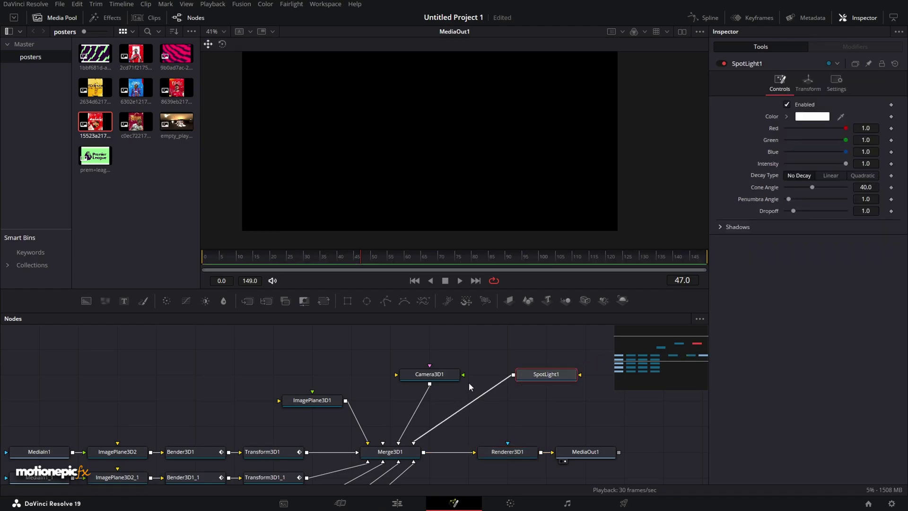
click(440, 374)
- Set SpotLight1's Z translation to 1.74 and scrub through the flips to check the lighting
click(543, 377)
click(808, 82)
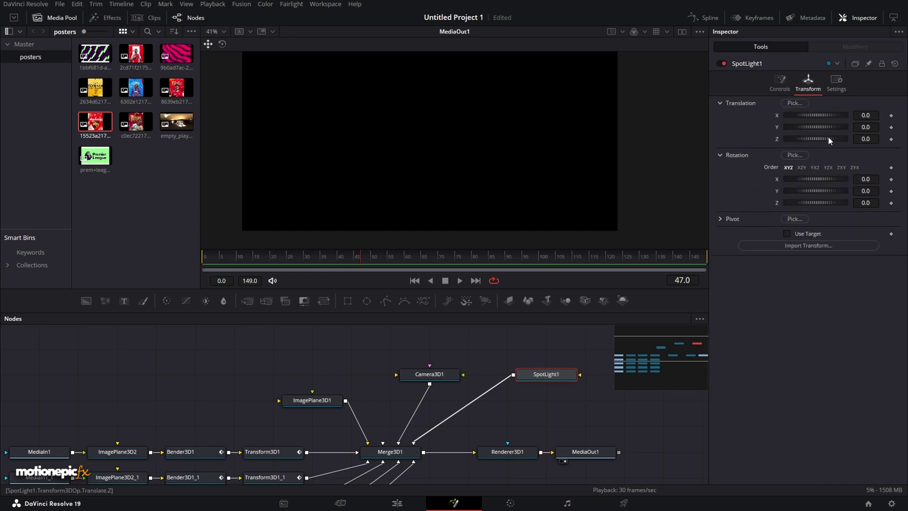
drag(822, 140, 827, 141)
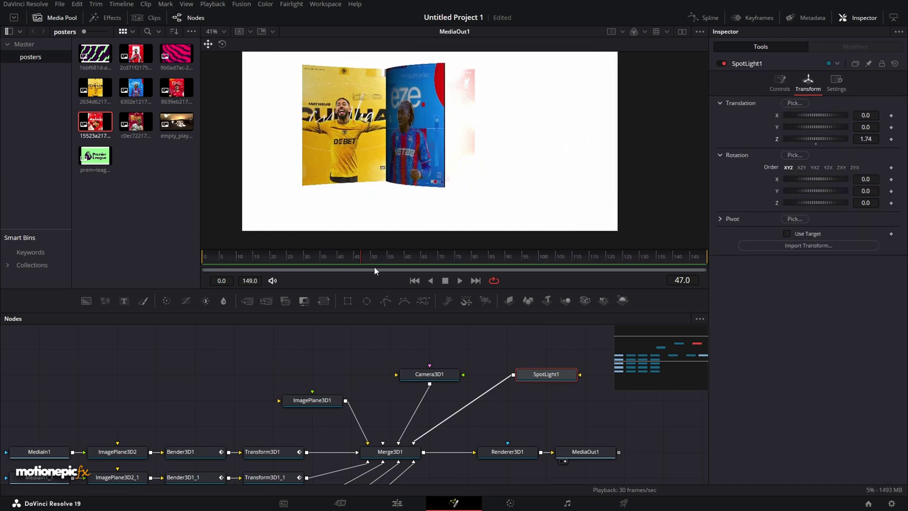
drag(469, 264, 343, 269)
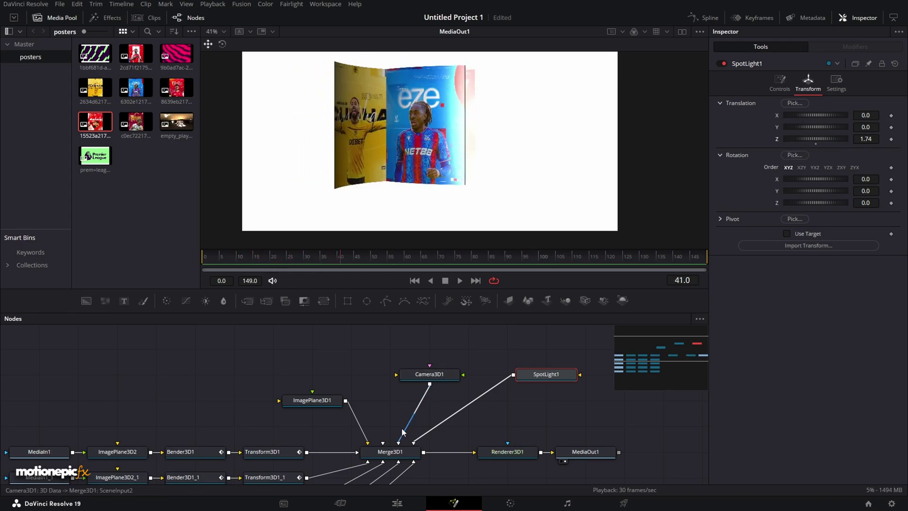
- Show Merge3D1 in the viewer, select SpotLight1 and orbit the scene to see the posters and plane from the side
click(392, 456)
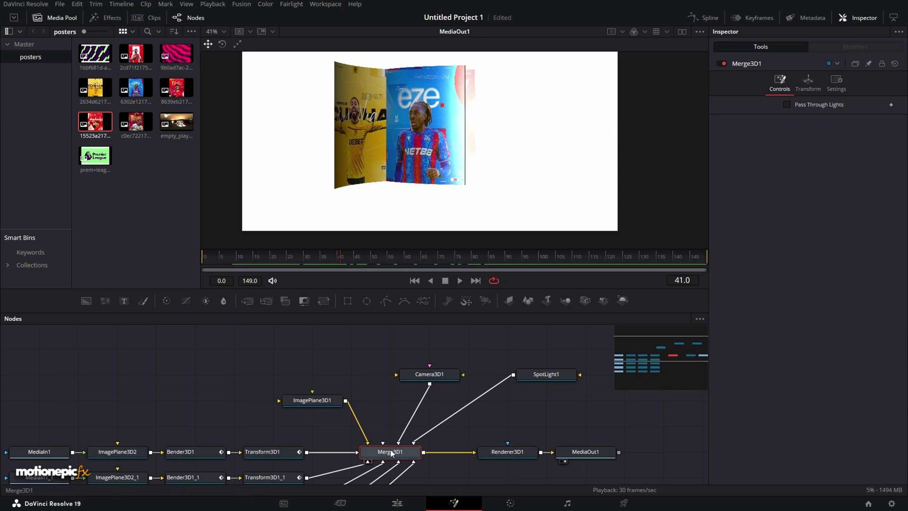
drag(396, 459, 353, 98)
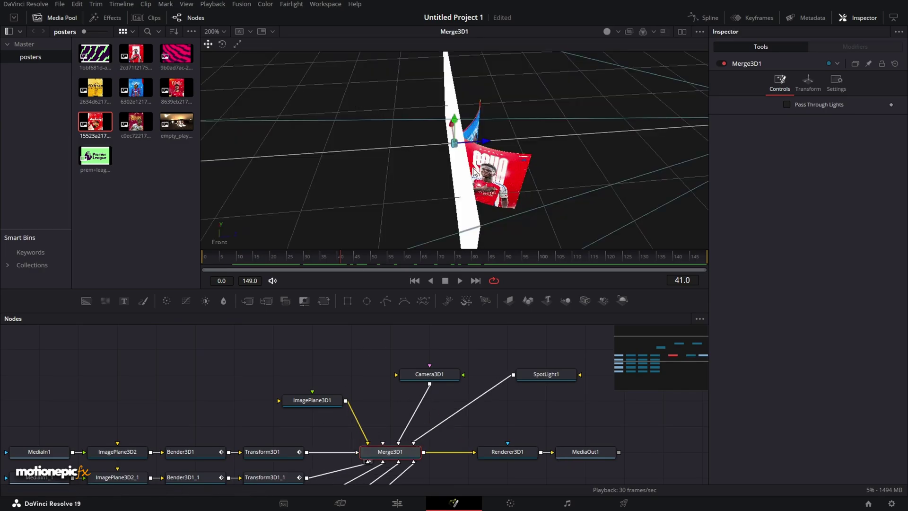
click(543, 374)
drag(517, 189, 398, 151)
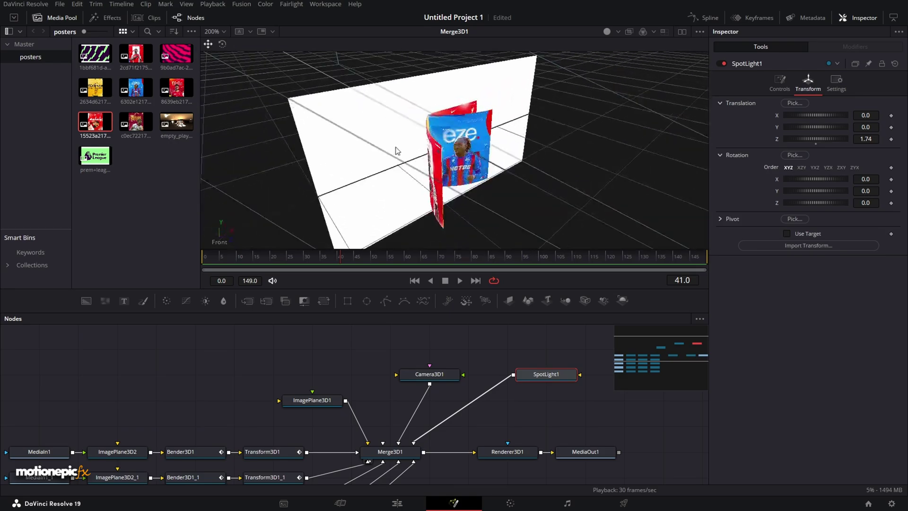
- Enable Use Target on SpotLight1 and, at frame 0, aim its target at the front poster with Z 0.057075
click(788, 232)
drag(448, 161, 406, 159)
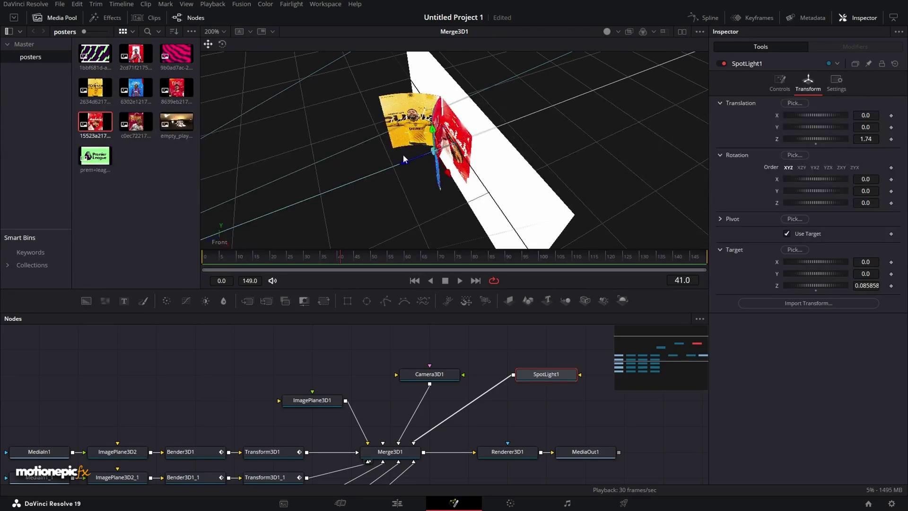
drag(353, 251, 202, 266)
drag(401, 163, 410, 159)
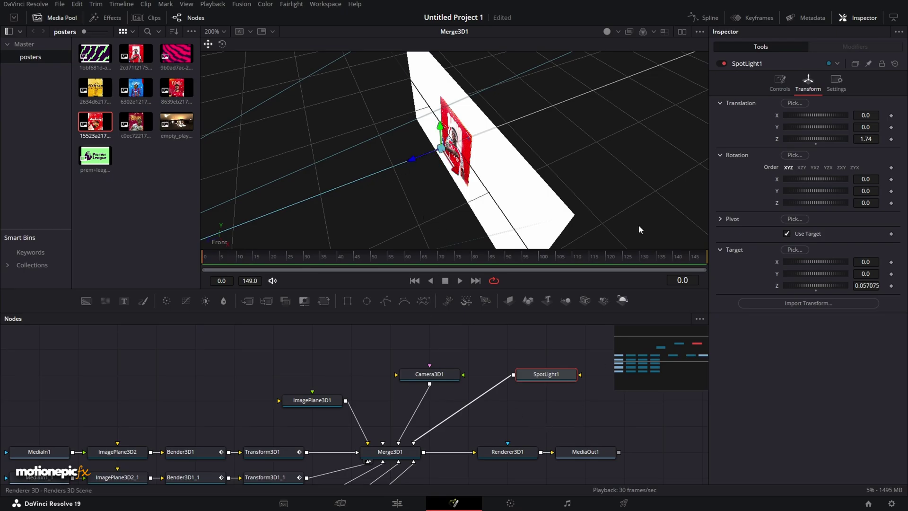
- Switch to dual viewers, hide the media pool and show MediaOut1 beside the Merge3D1 view
click(681, 31)
click(58, 18)
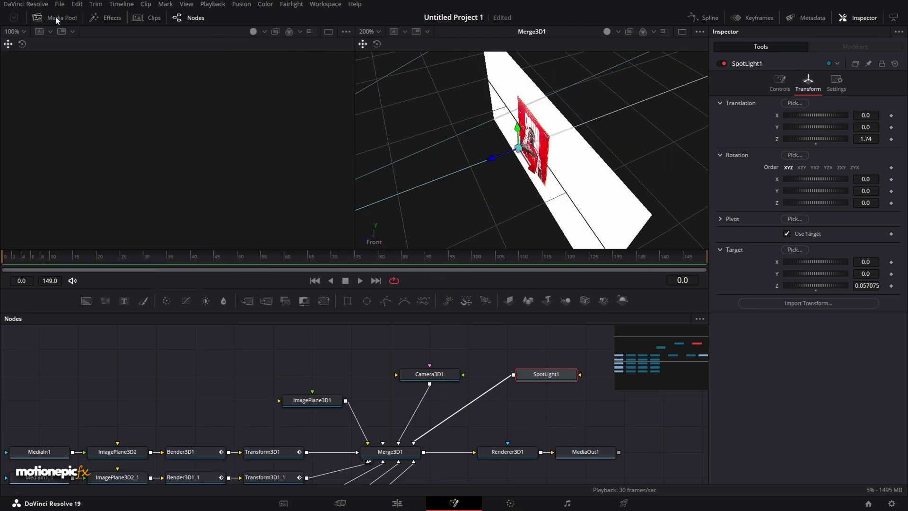
drag(585, 451, 191, 162)
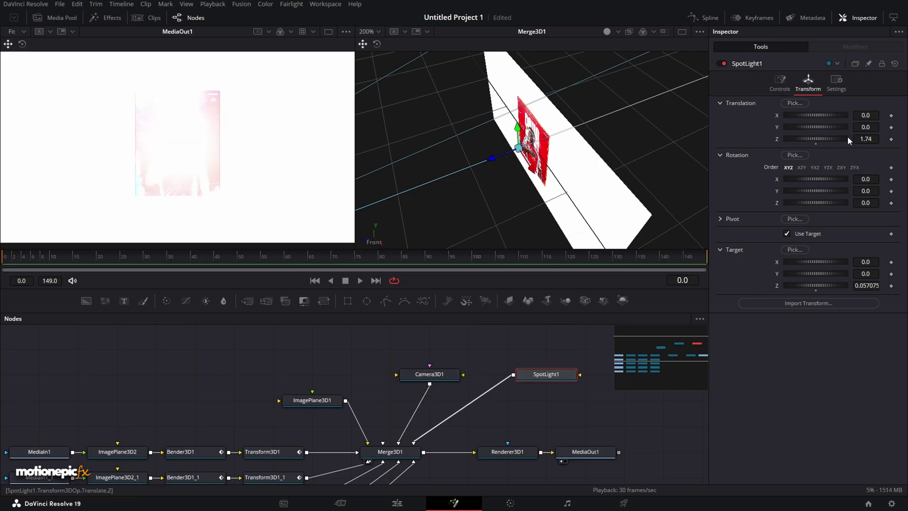
- Move SpotLight1 to Y 0.957 and X -0.957, and check the cast shadow at frame 19
drag(822, 126, 837, 146)
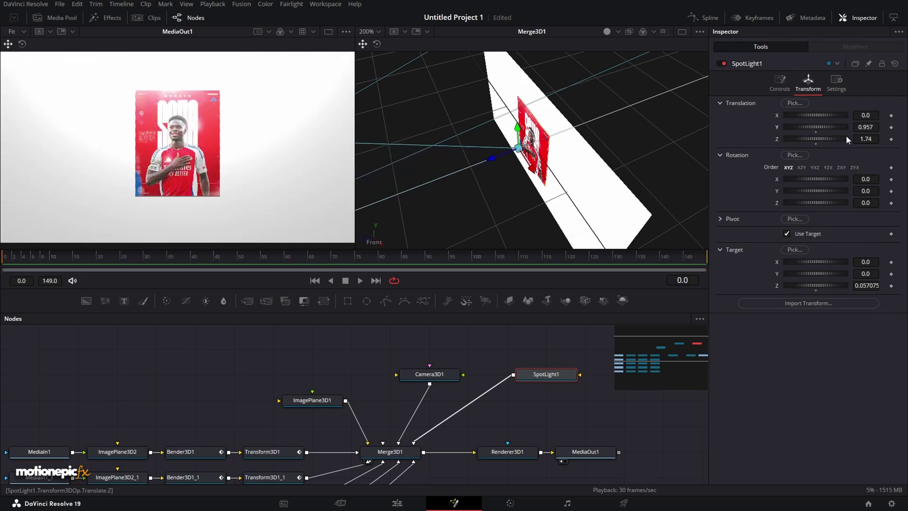
drag(819, 114, 804, 111)
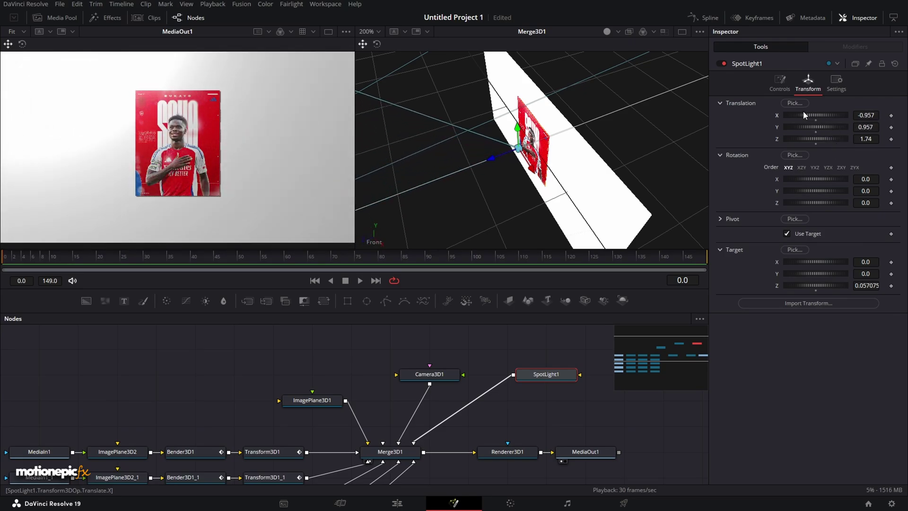
drag(204, 255, 92, 244)
- Set SpotLight1's shadow softness to Constant and scrub around frame 18 to check the softened shadow
click(780, 83)
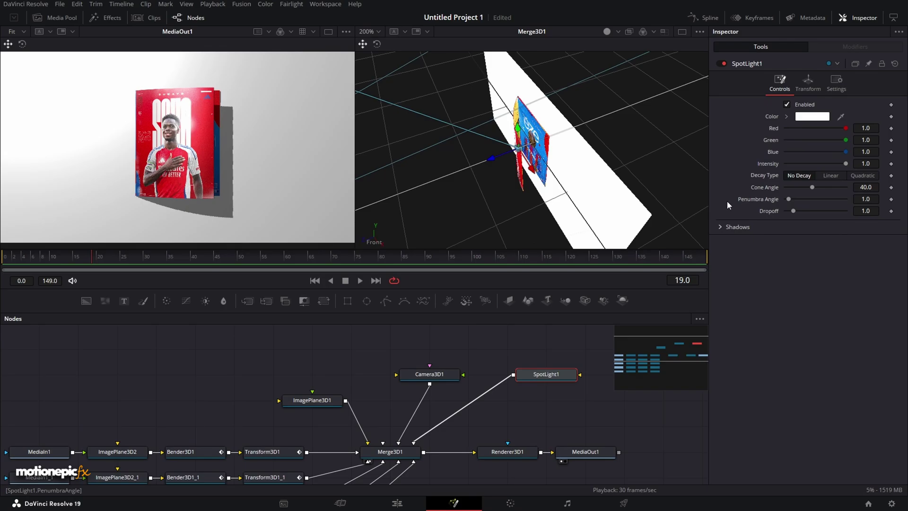
click(719, 227)
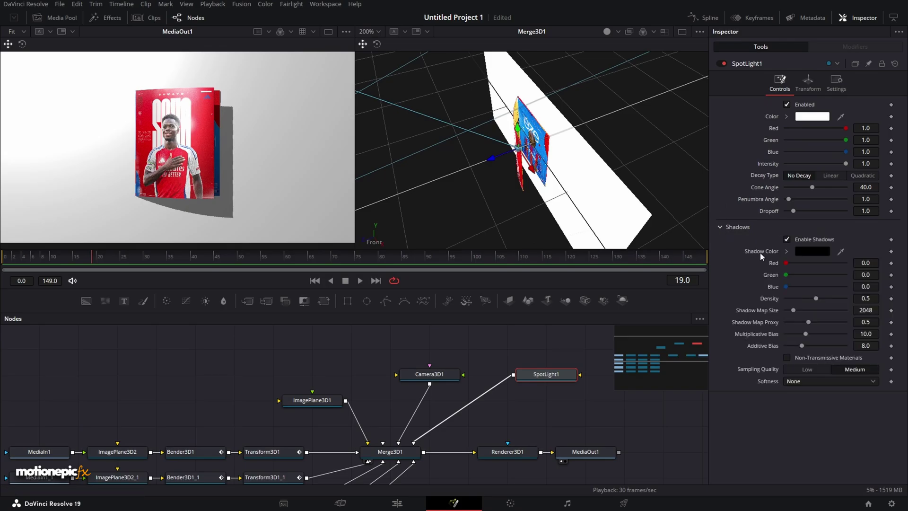
click(800, 383)
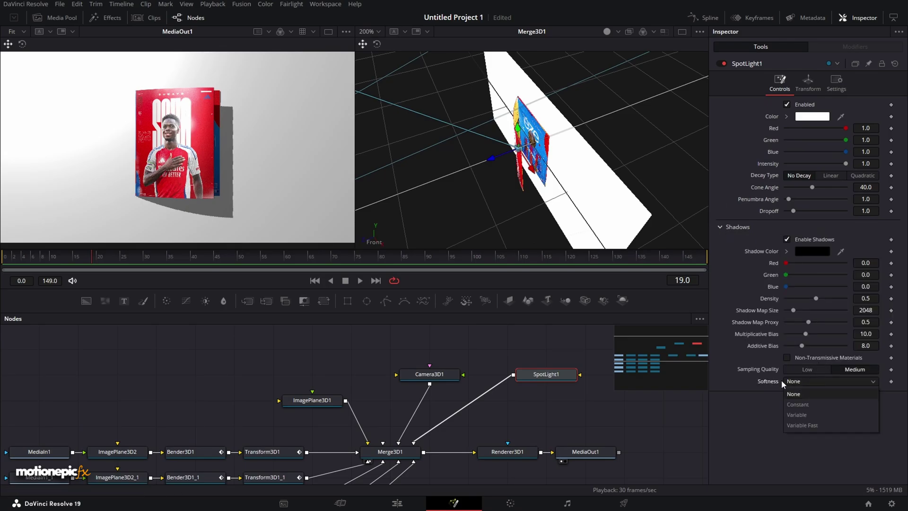
click(793, 405)
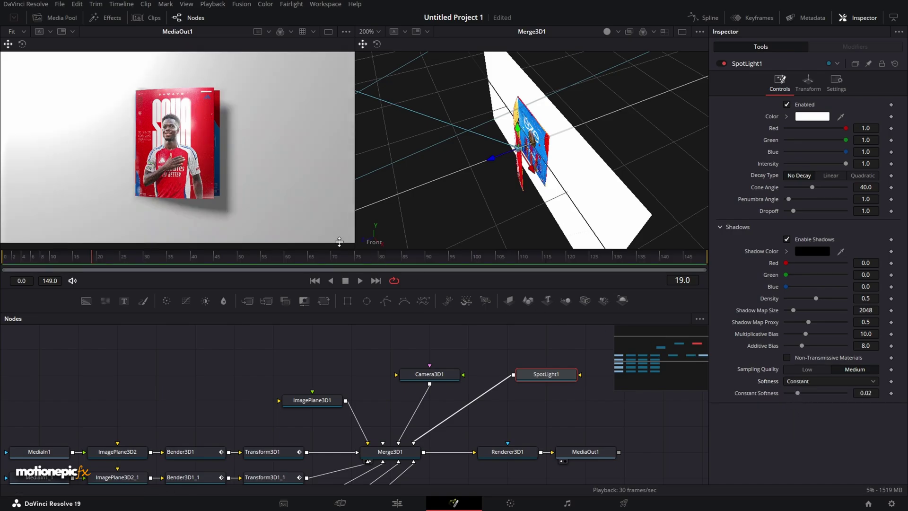
drag(78, 257, 88, 279)
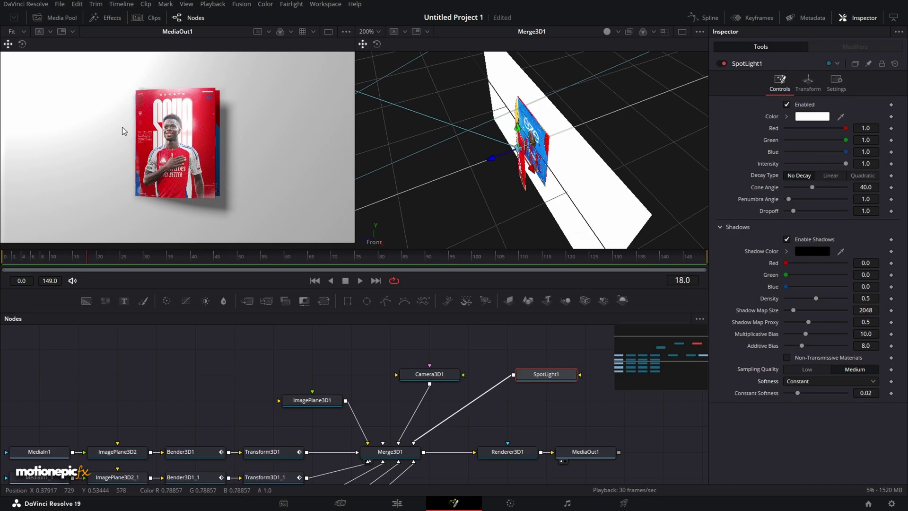
- Compare the background ImagePlane3D1 with and without receiving lighting, leaving Lighting enabled
drag(244, 416, 302, 376)
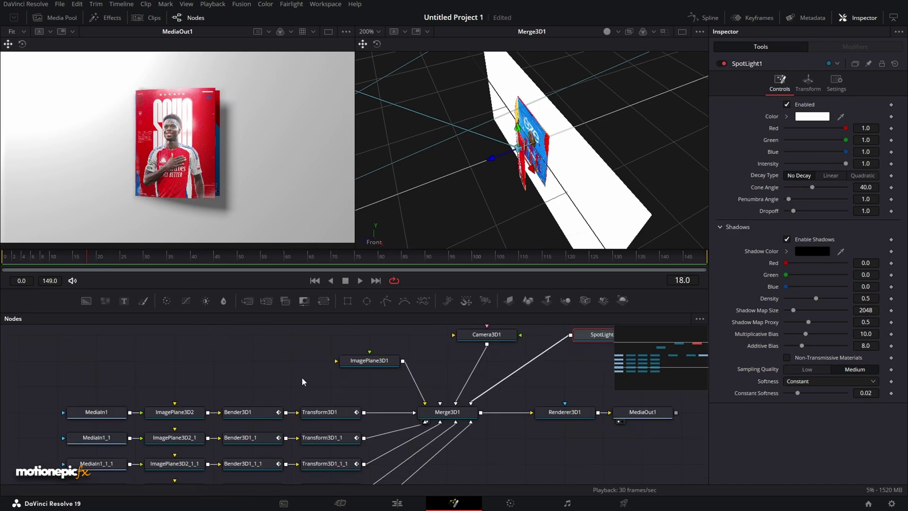
click(373, 364)
click(792, 86)
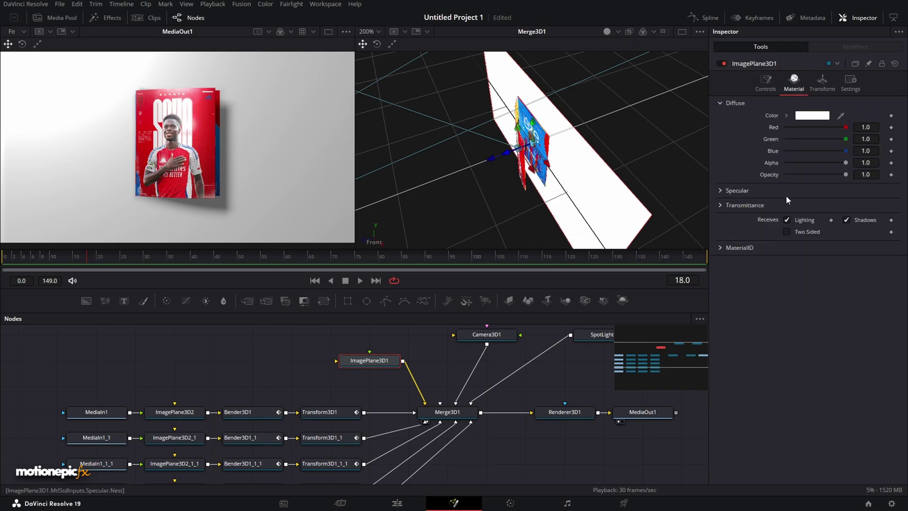
click(788, 220)
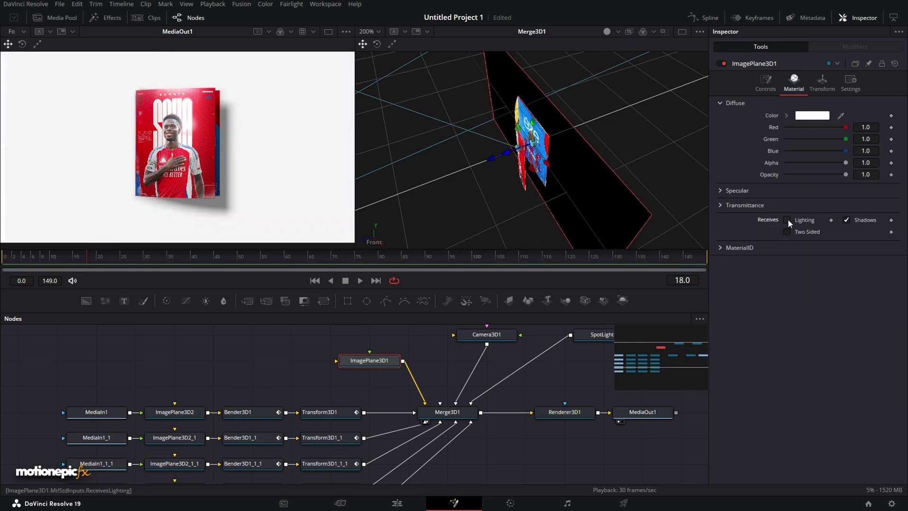
click(788, 220)
click(787, 220)
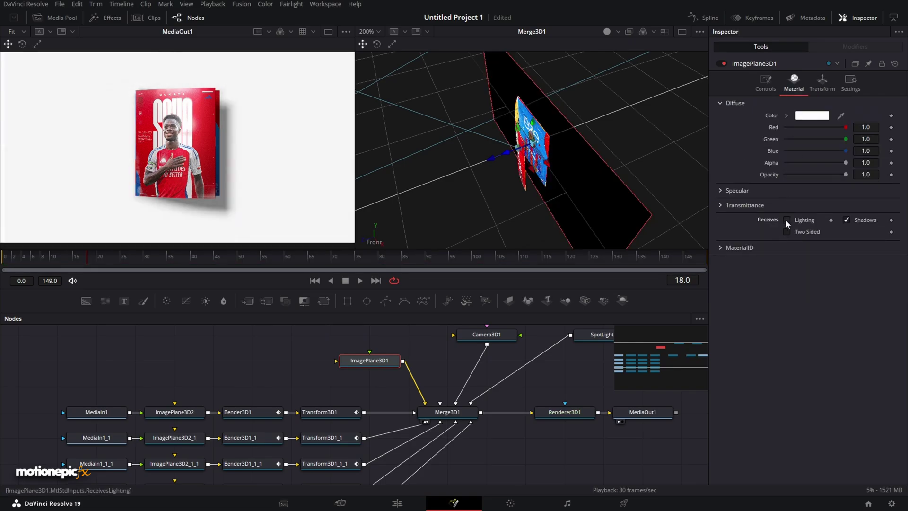
click(787, 220)
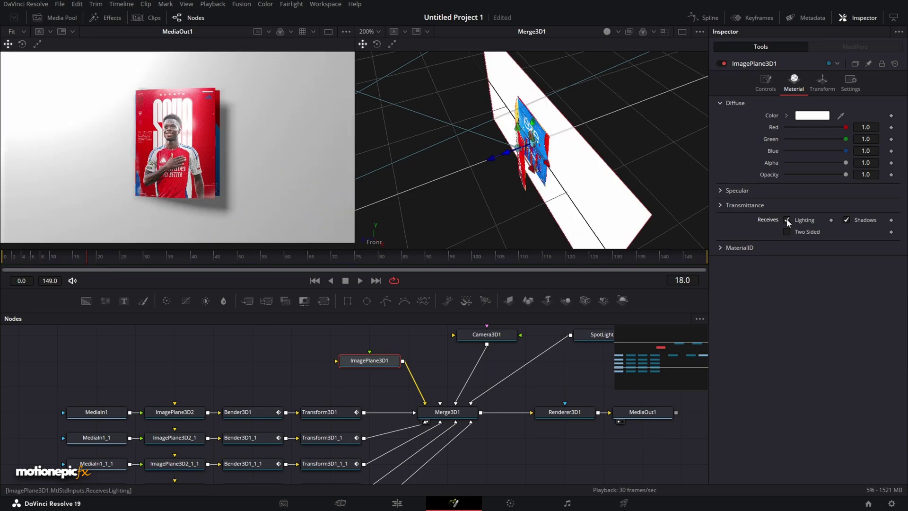
- Scrub to frame 101 and make the material of the last poster, ImagePlane3D2_1_1_1_1, two-sided
drag(348, 255, 477, 249)
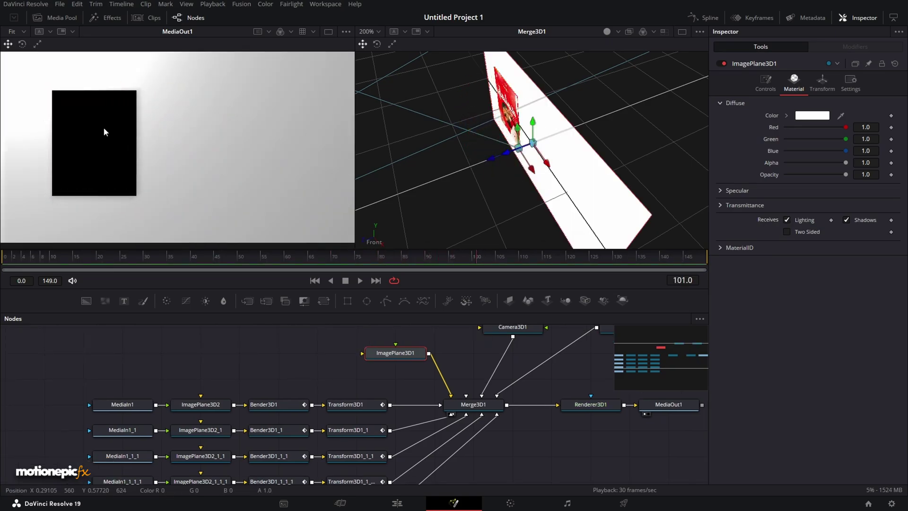
scroll(227, 389, down, 4)
click(200, 395)
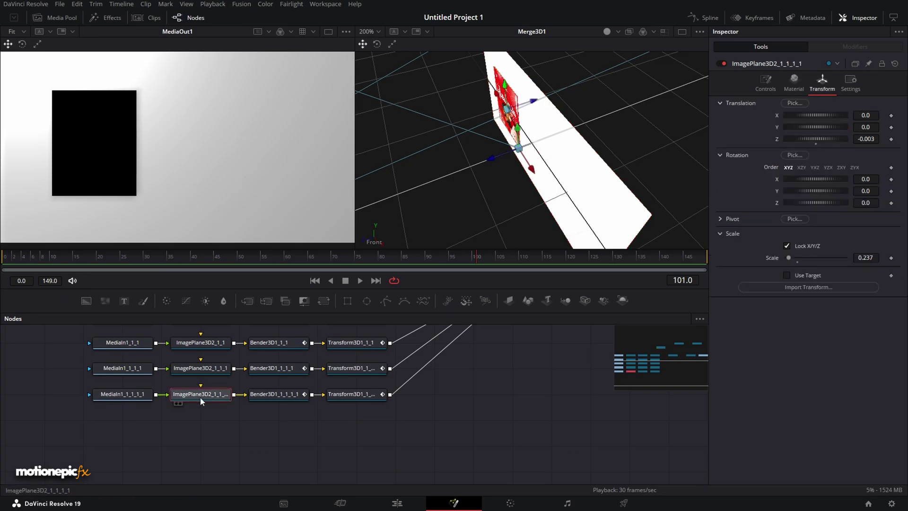
click(794, 81)
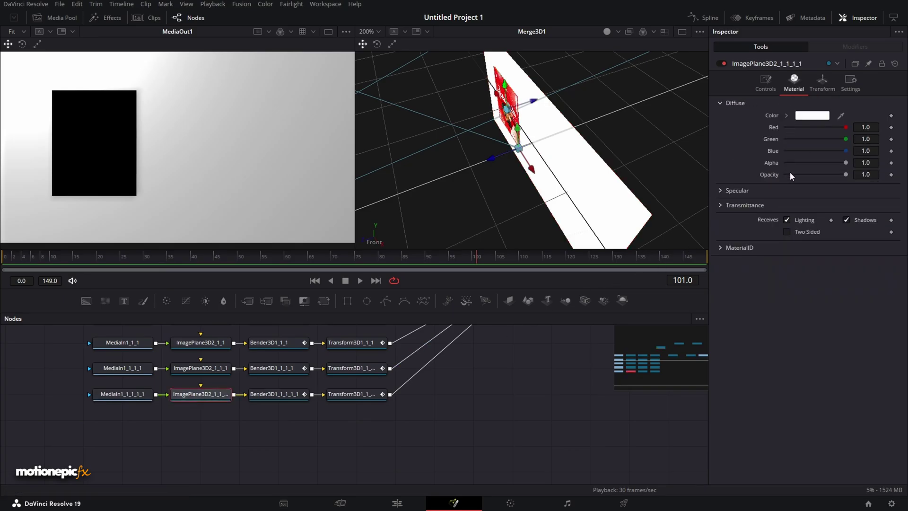
click(788, 231)
- Scrub through the flips from frame 0 to frame 100 and check the last poster's back side
drag(314, 257, 4, 255)
scroll(359, 387, up, 1)
scroll(360, 388, up, 1)
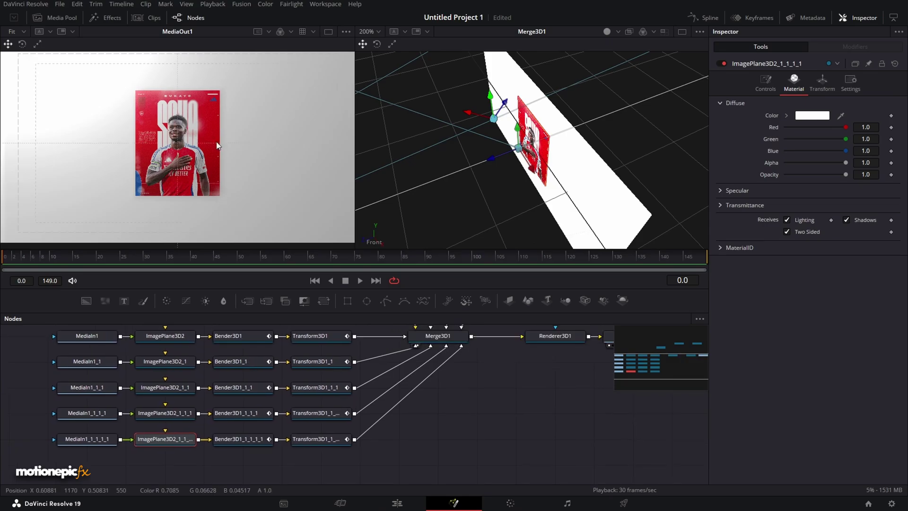
scroll(189, 142, down, 2)
click(81, 256)
drag(67, 253, 472, 258)
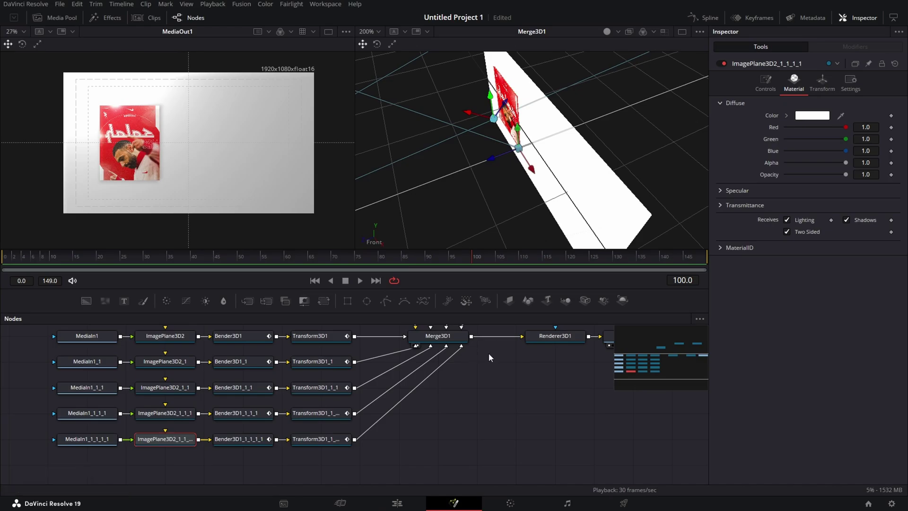
drag(489, 353, 352, 419)
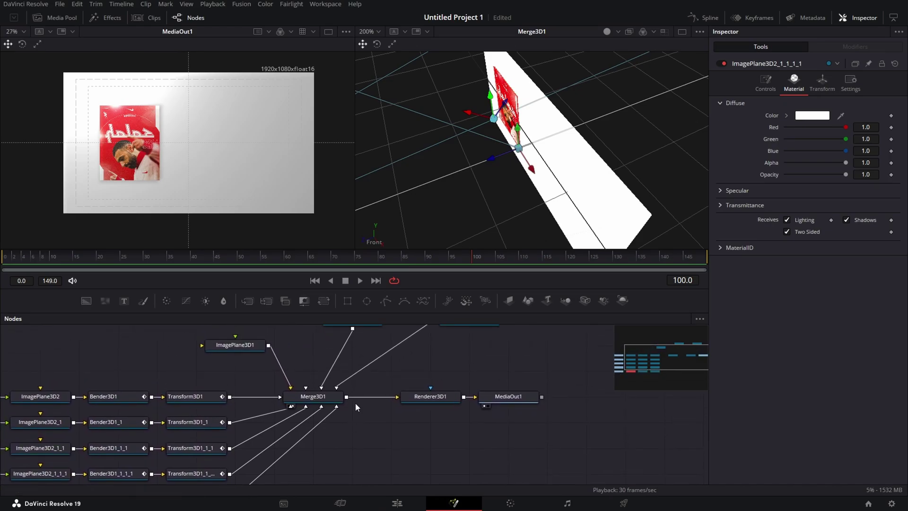